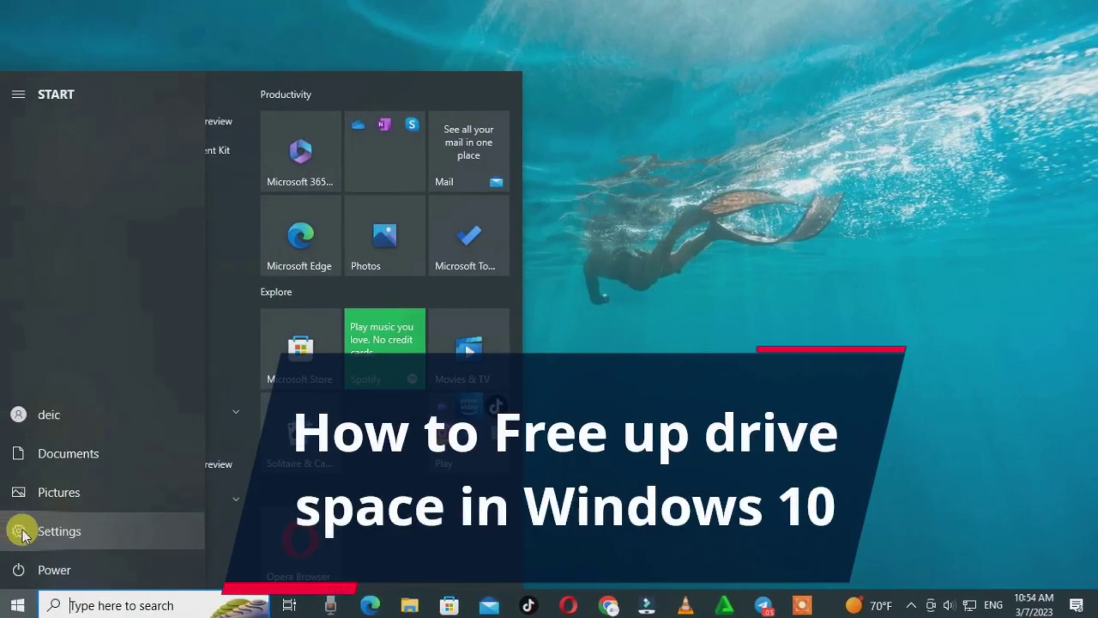
Review Local Disk (C:) on the System > Storage page: 206 GB used, 39.3 GB free
click(30, 532)
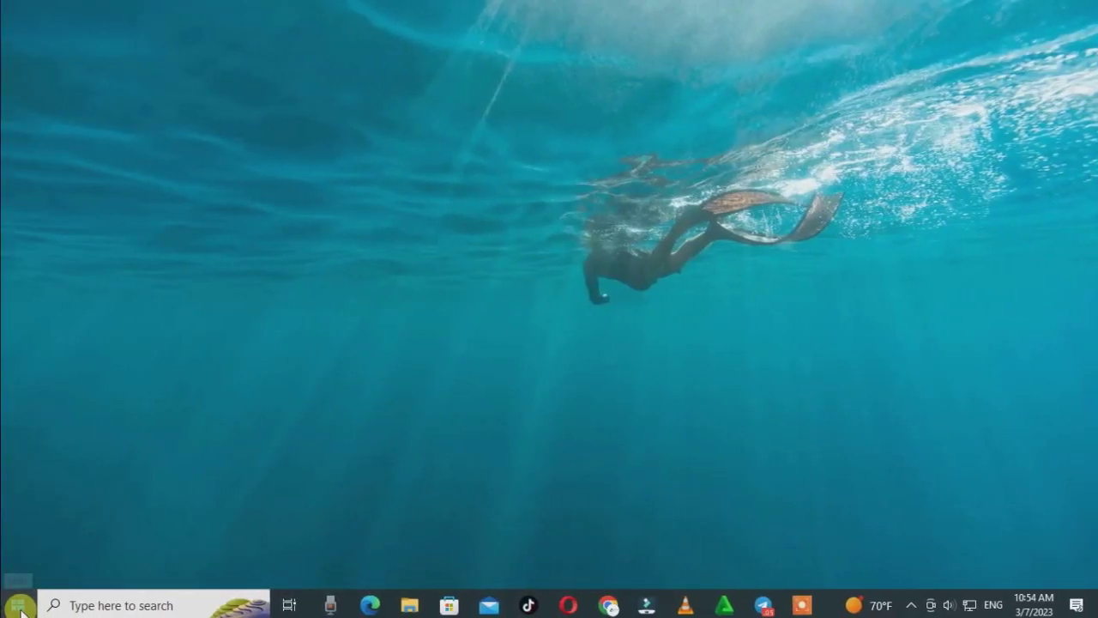
click(18, 606)
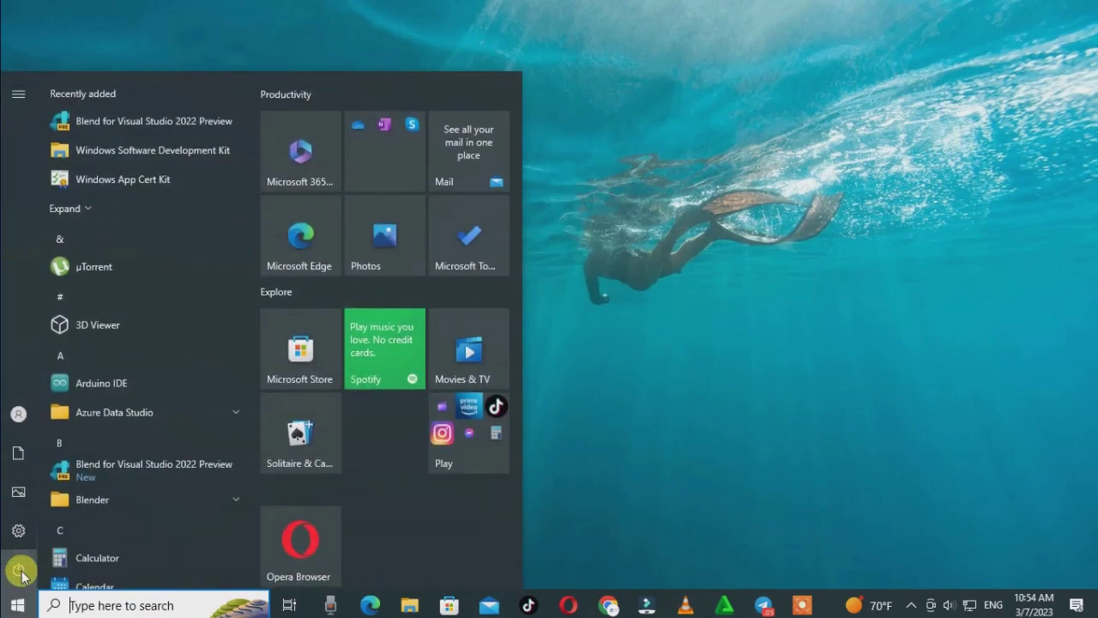
click(17, 530)
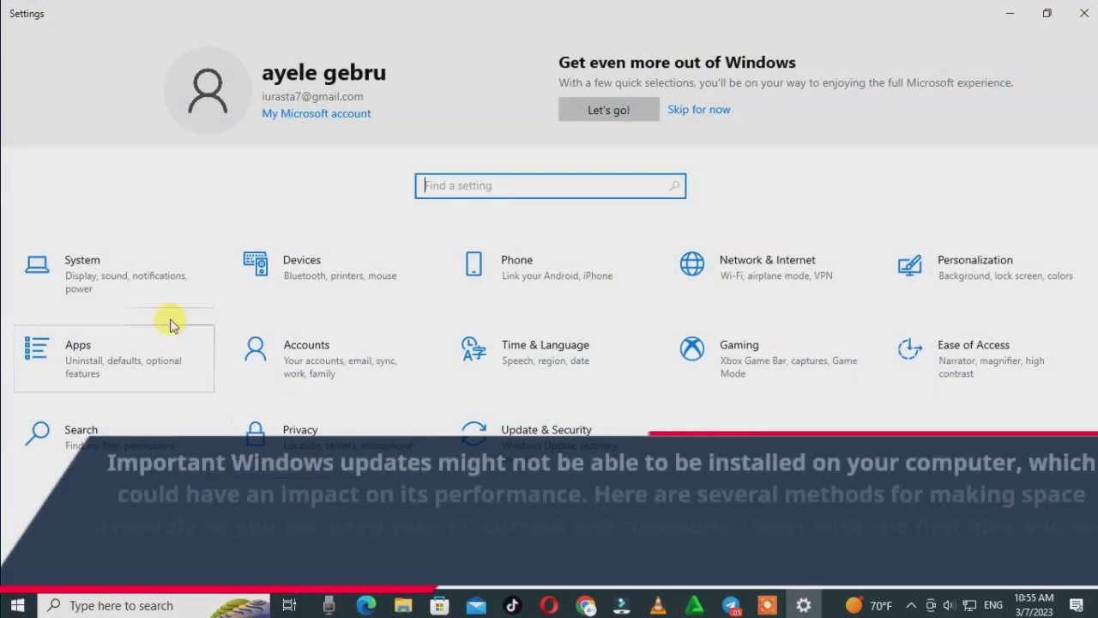
click(81, 289)
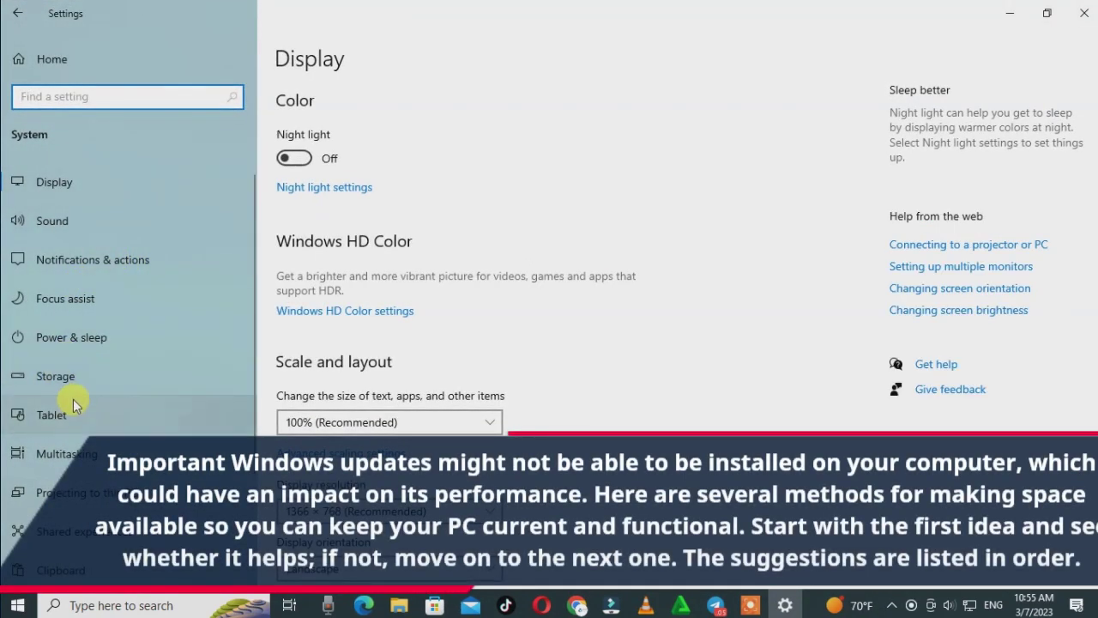
click(79, 378)
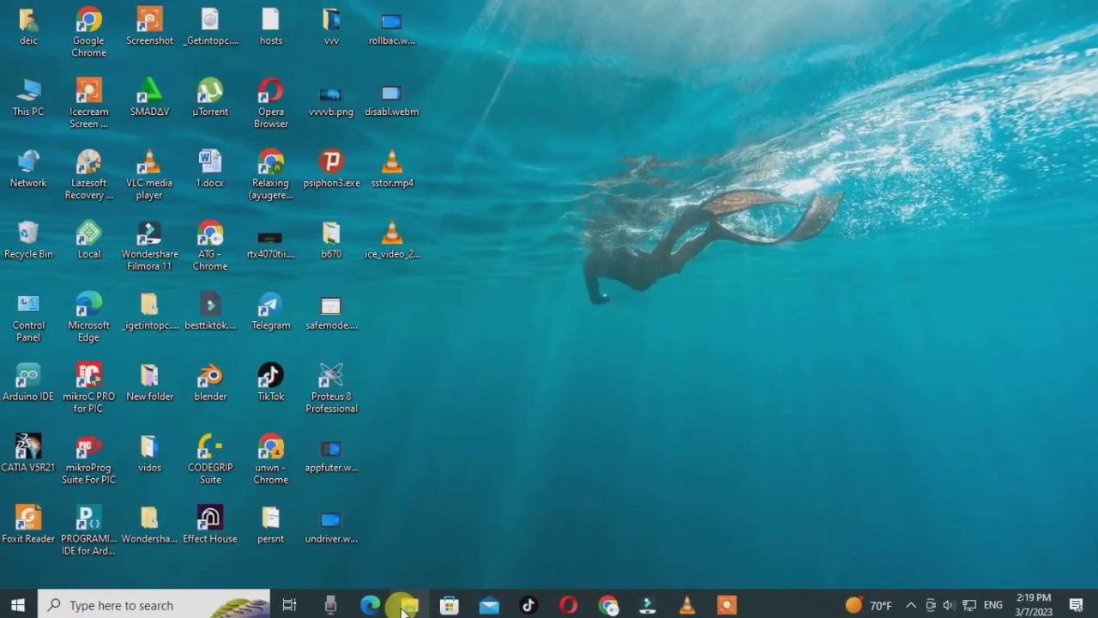
click(403, 606)
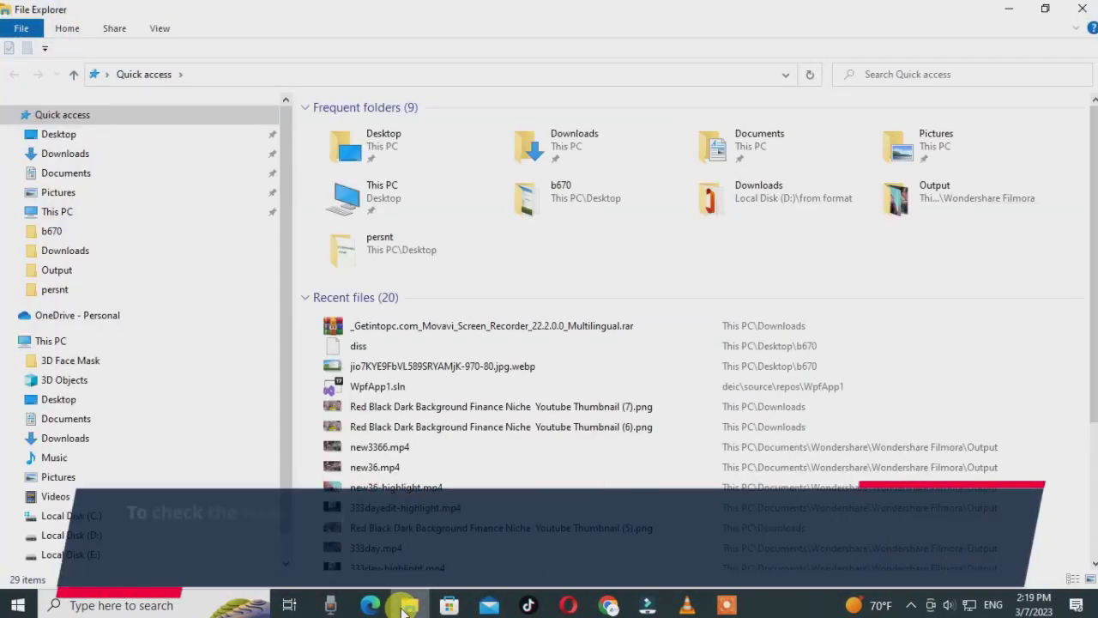
Switch File Explorer to This PC to list each drive's free space
click(33, 342)
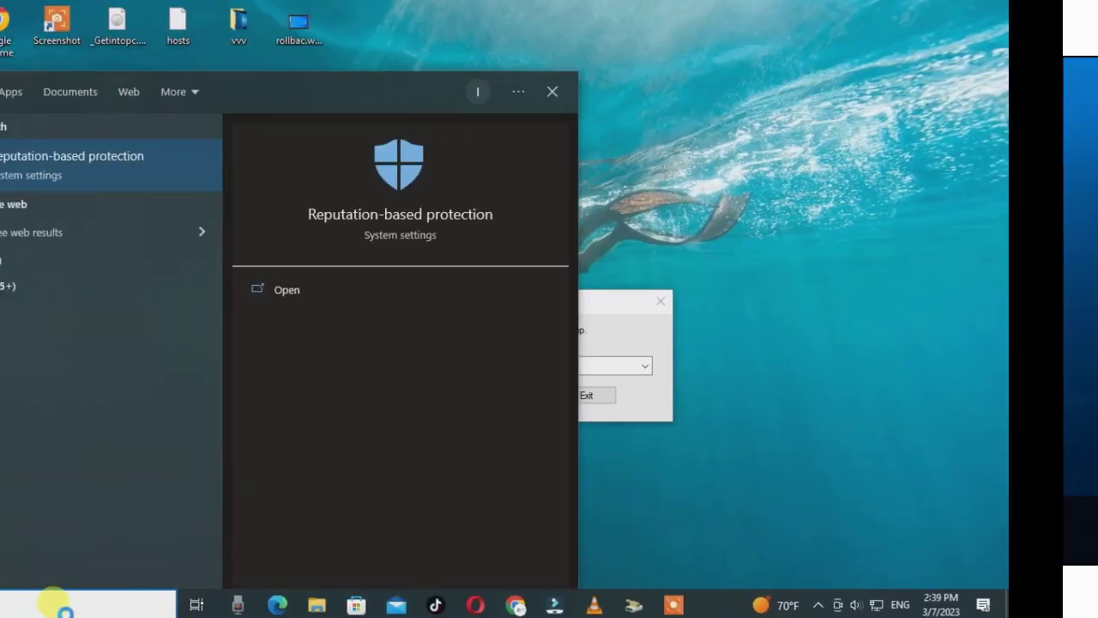
Search 'temp', open Delete temporary files, and show the Temporary files list
text(te)
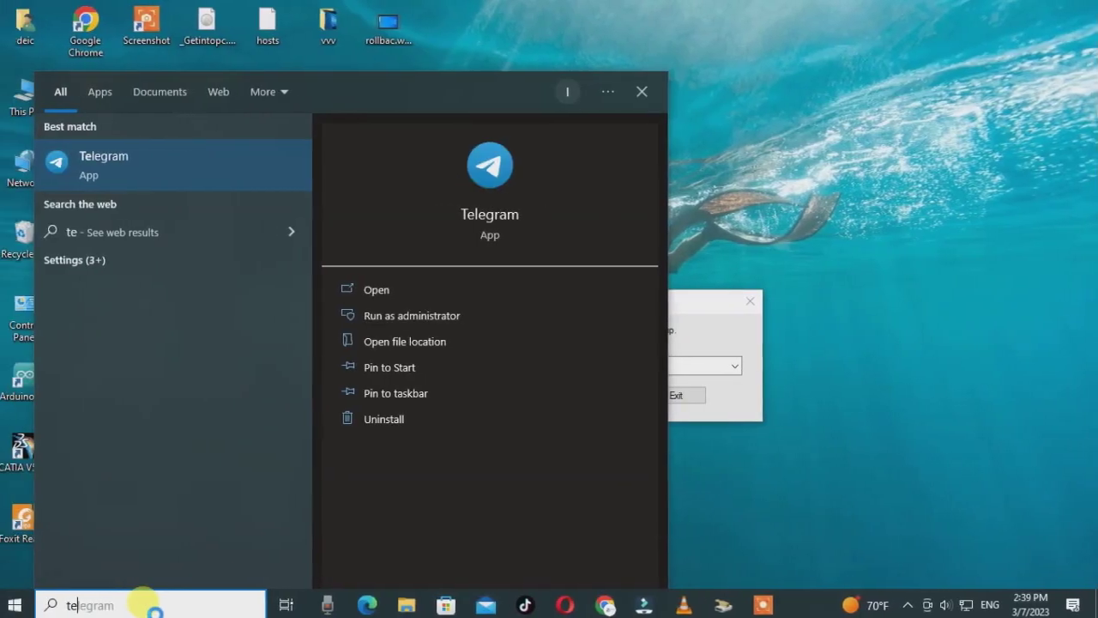
text(mp)
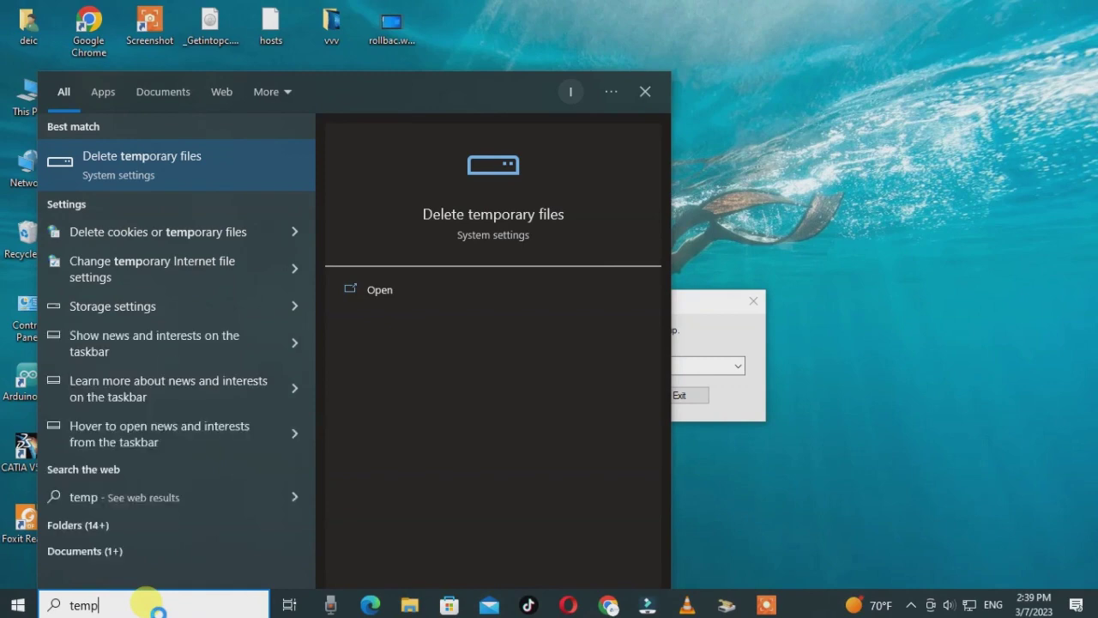
click(141, 167)
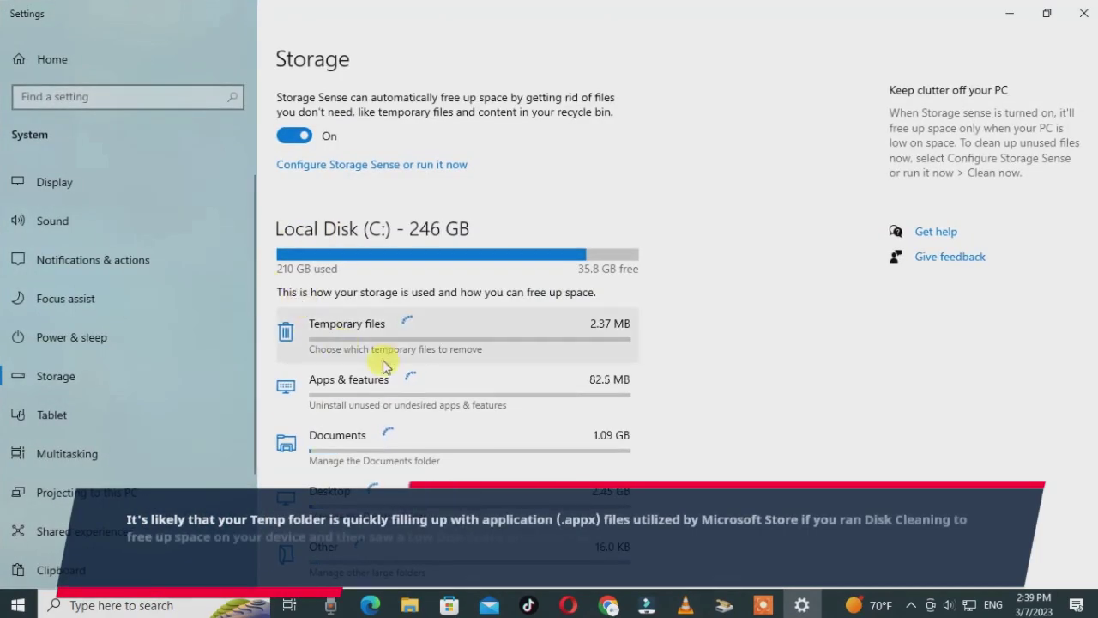
click(449, 345)
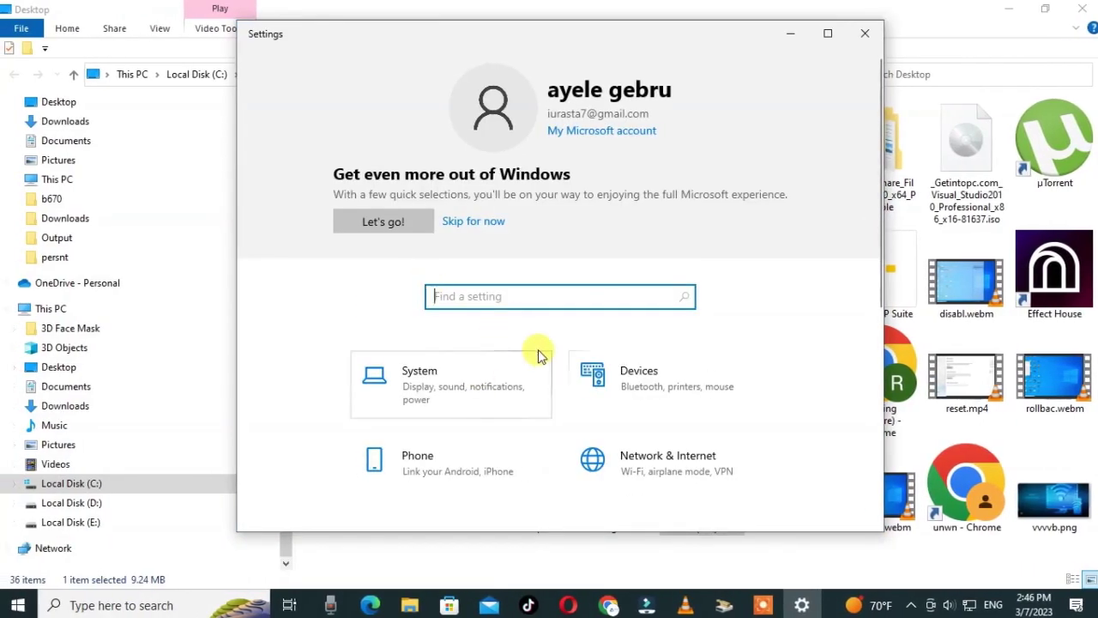
Show the recommended options under Update & Security > Troubleshoot
scroll(580, 336, down, 3)
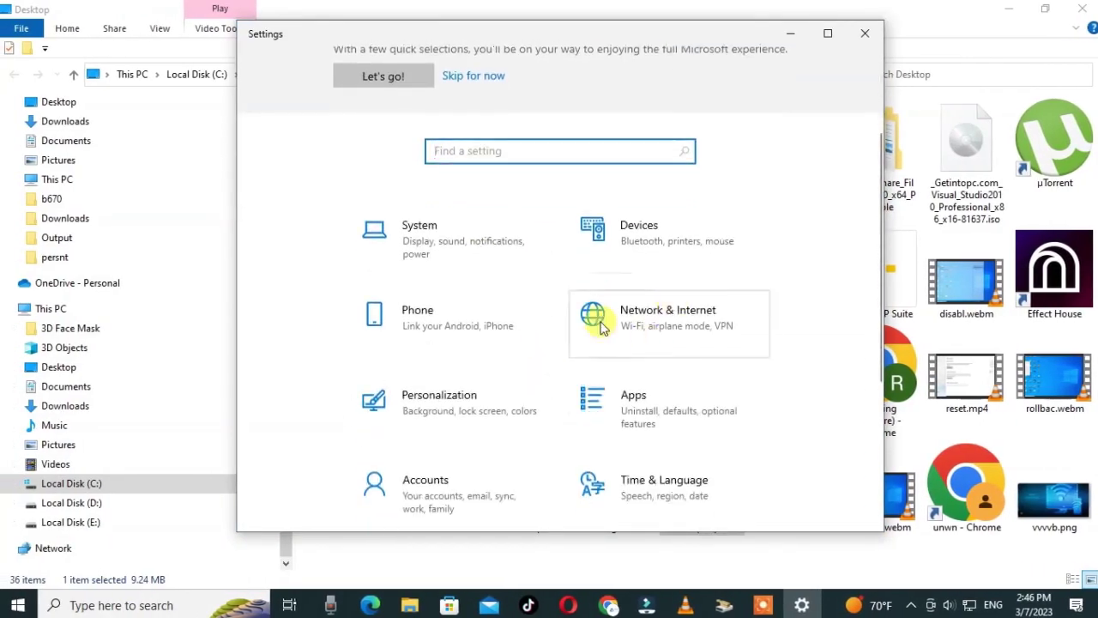
scroll(579, 336, down, 5)
click(458, 483)
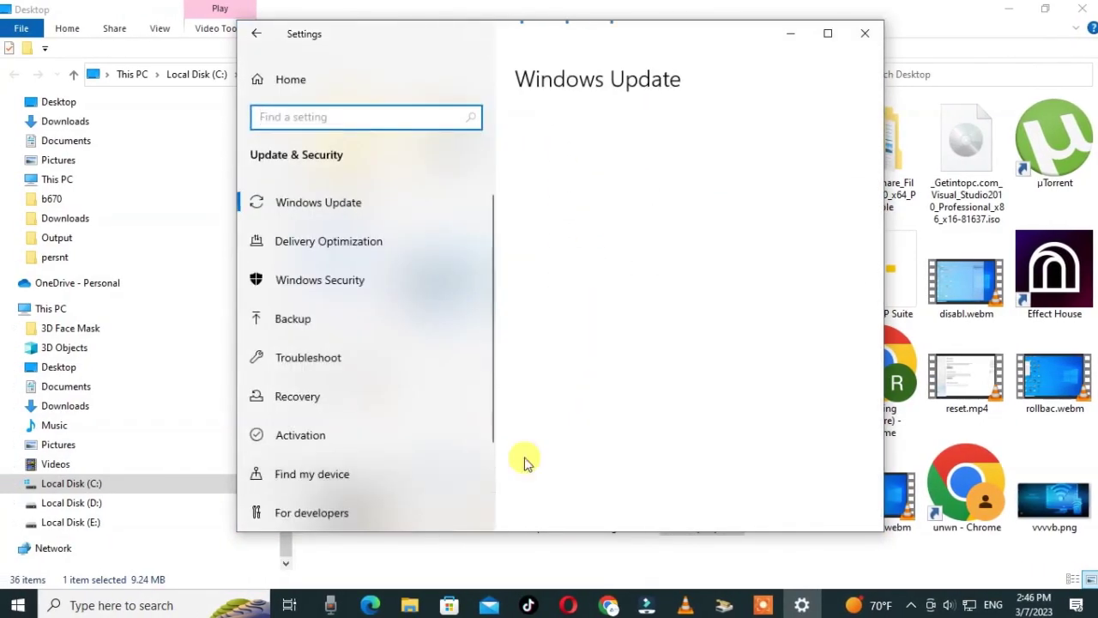
click(326, 365)
click(789, 281)
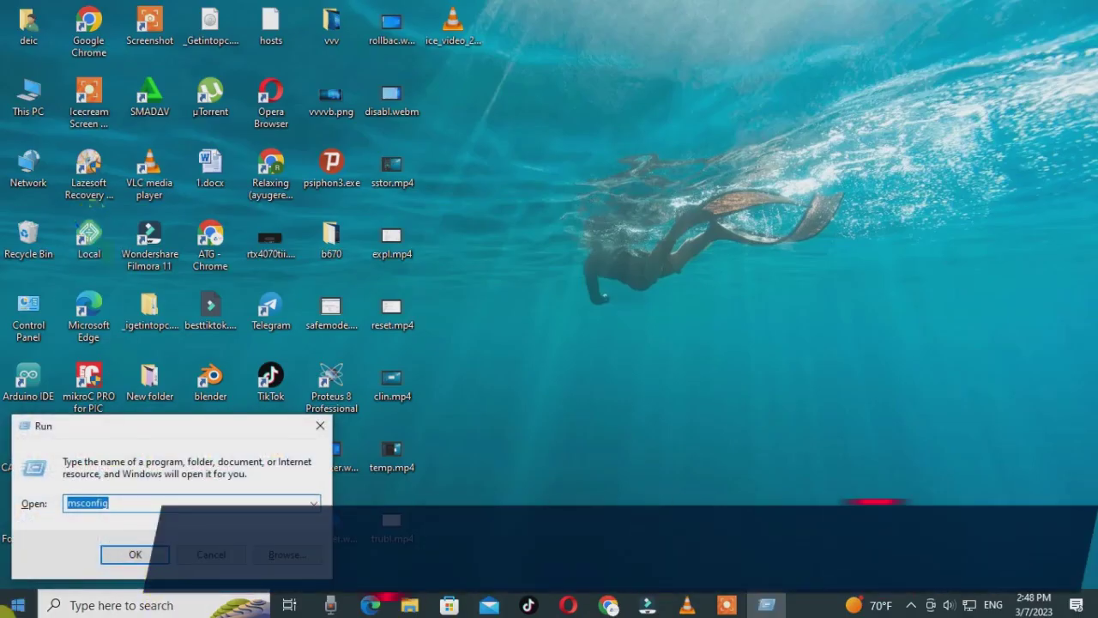
Replace msconfig with wsreset.exe in the Run box and run it to reset the Store cache
right_click(83, 505)
click(73, 347)
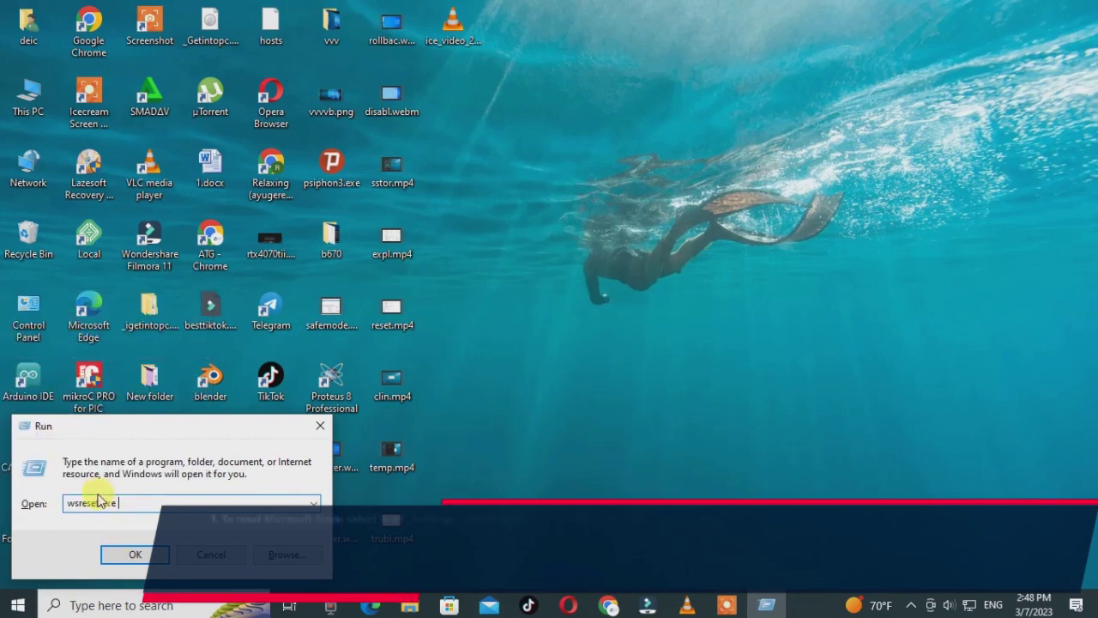
click(135, 556)
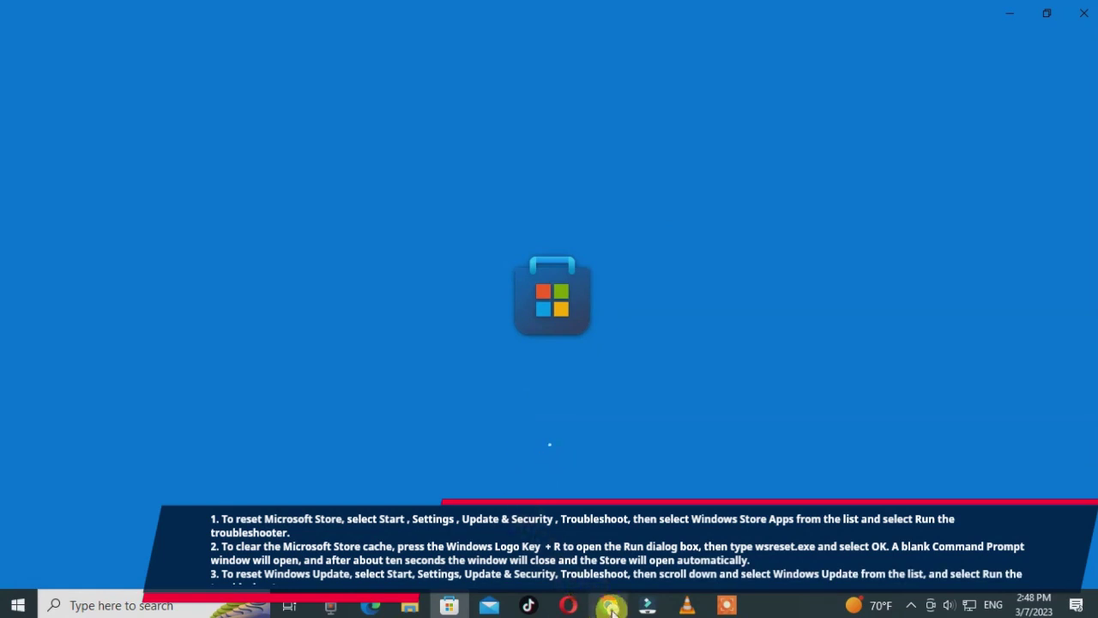
mouse_move(612, 609)
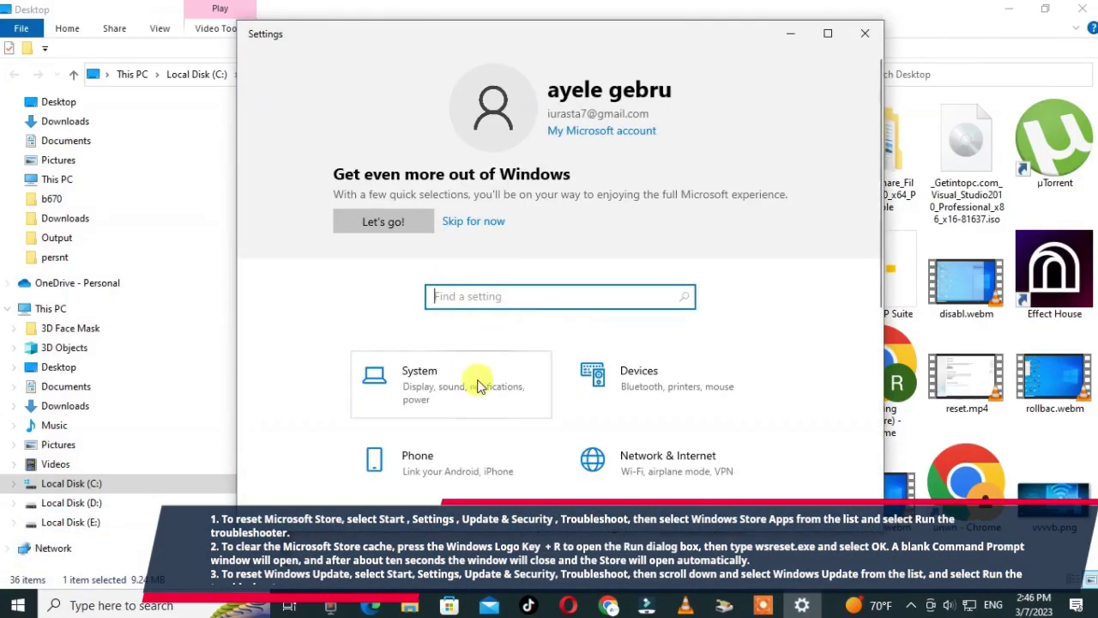
Return to the Update & Security troubleshooting settings
scroll(644, 314, down, 5)
scroll(601, 361, down, 3)
click(458, 451)
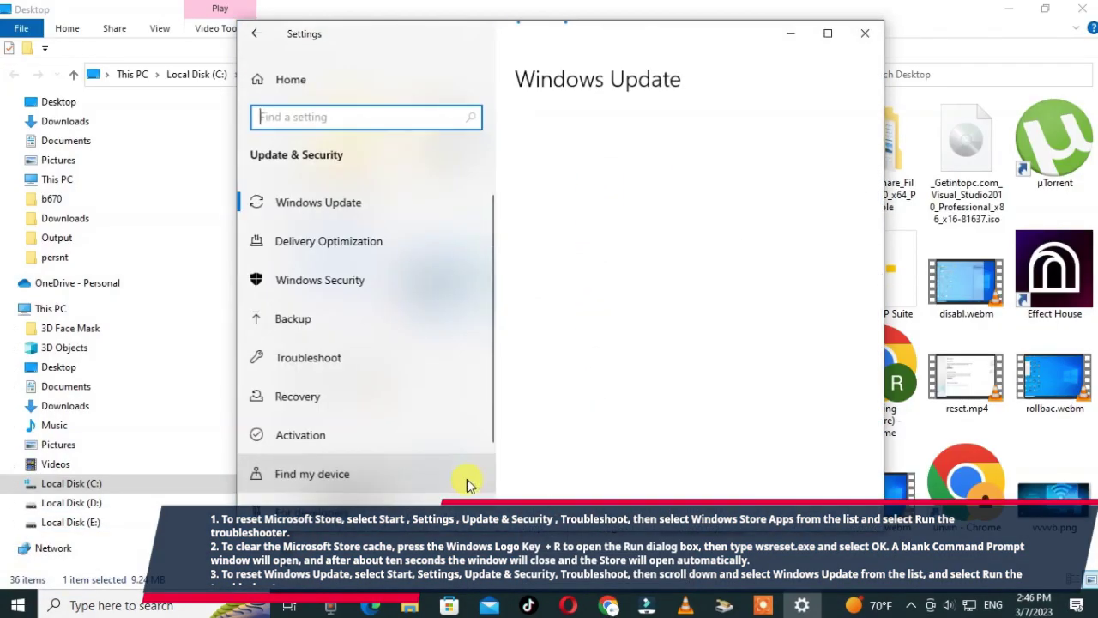
click(346, 375)
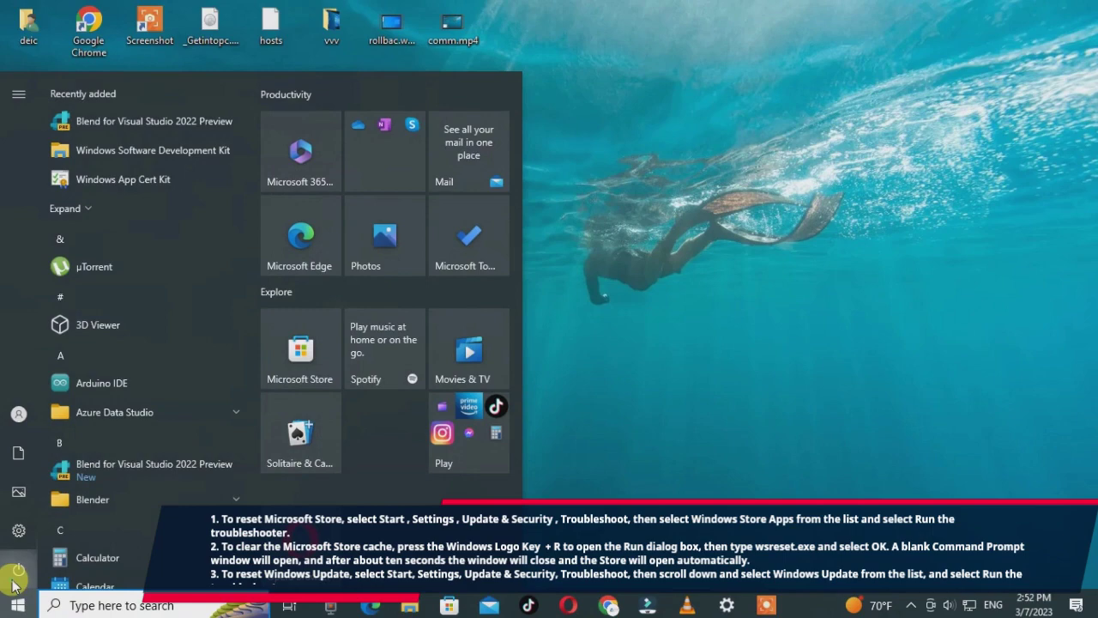
Confirm Storage Sense is on for C: and bring up Disk Cleanup's drive selection for (C:)
click(18, 569)
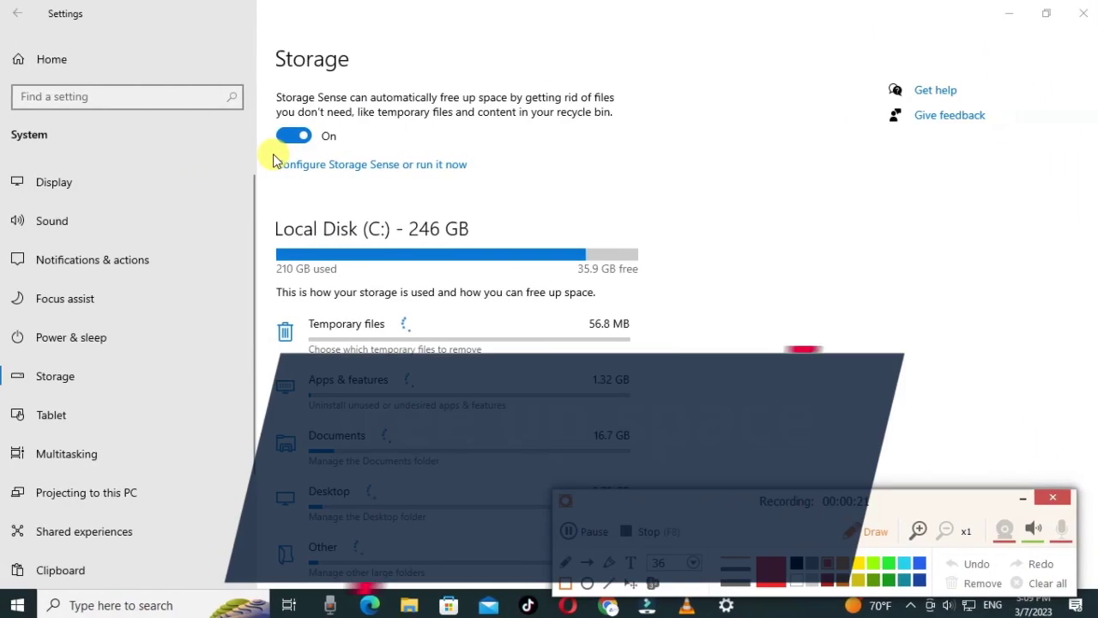
drag(335, 191, 481, 197)
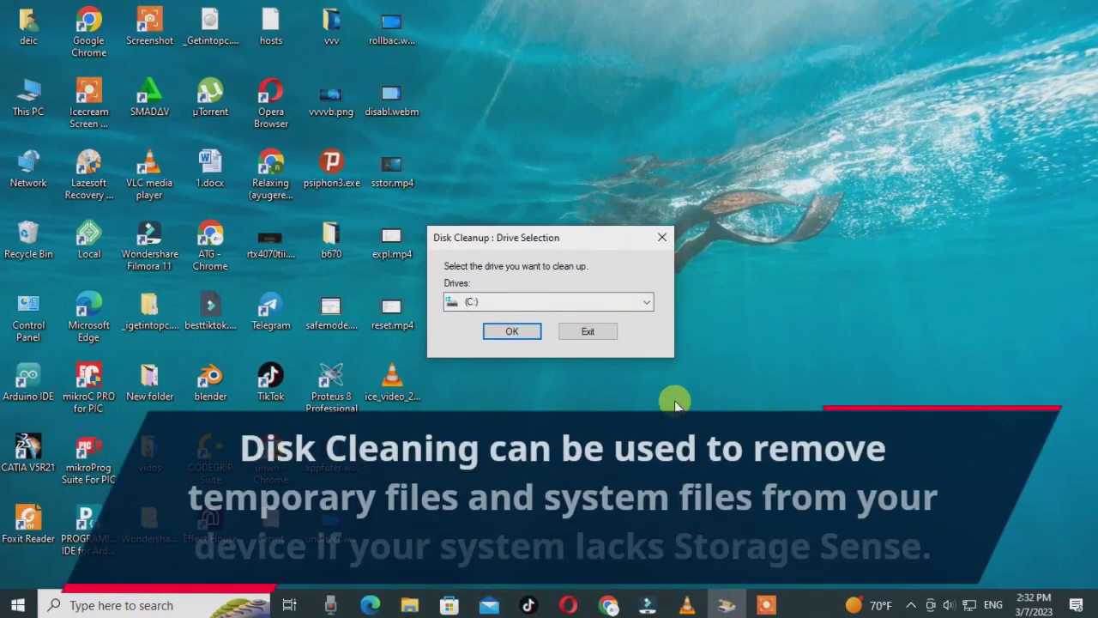
Run Disk Cleanup on drive (C:) and tick Delivery Optimization Files
click(485, 419)
drag(581, 230, 665, 296)
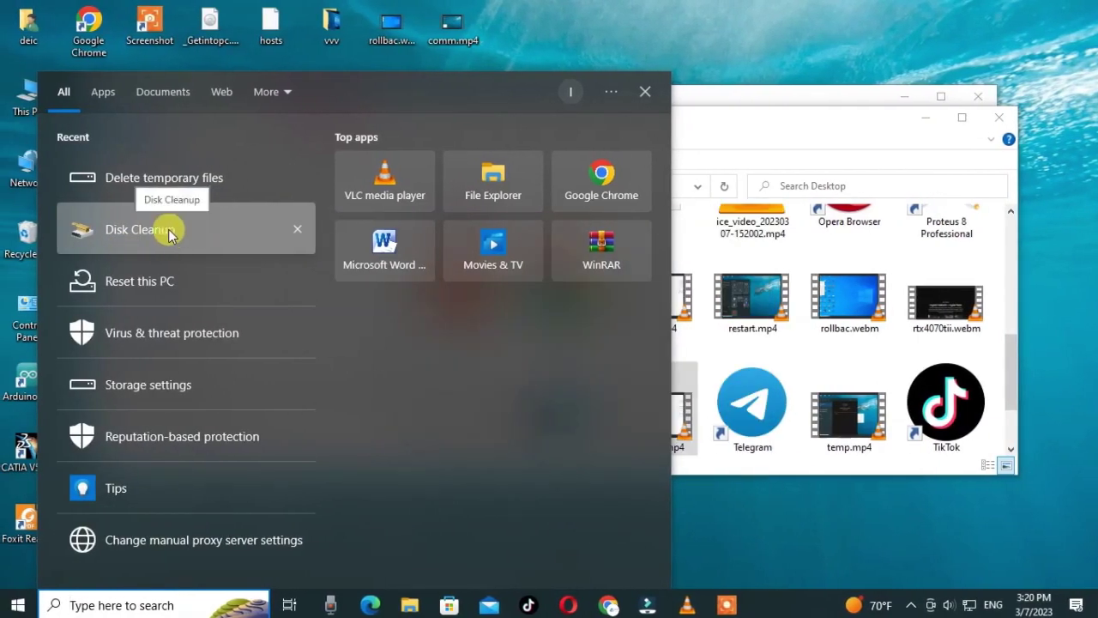
click(155, 232)
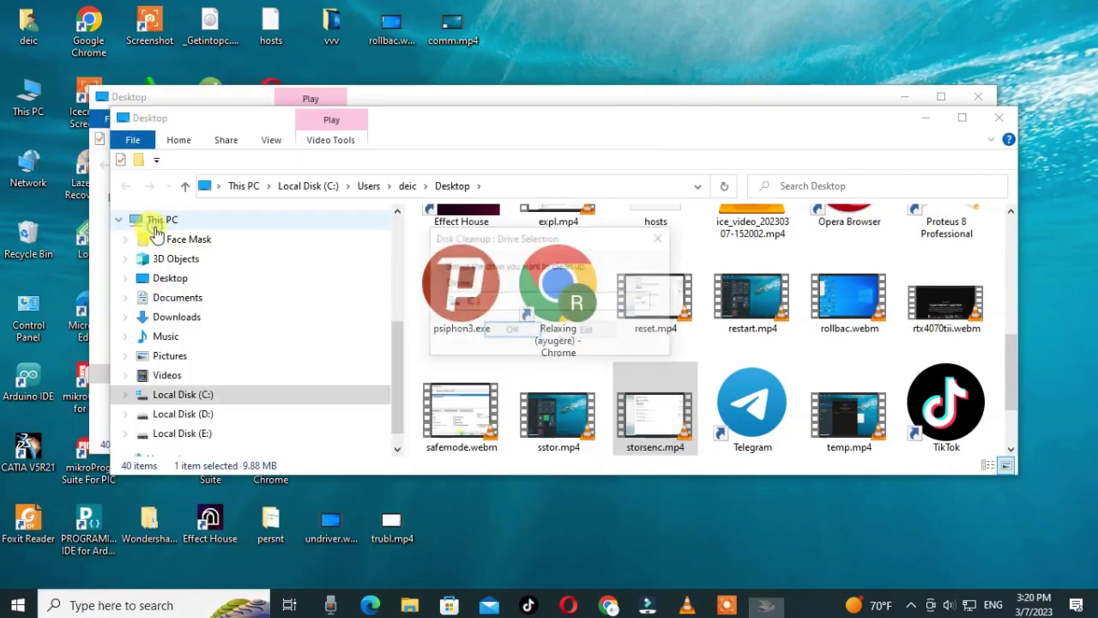
click(926, 117)
click(905, 96)
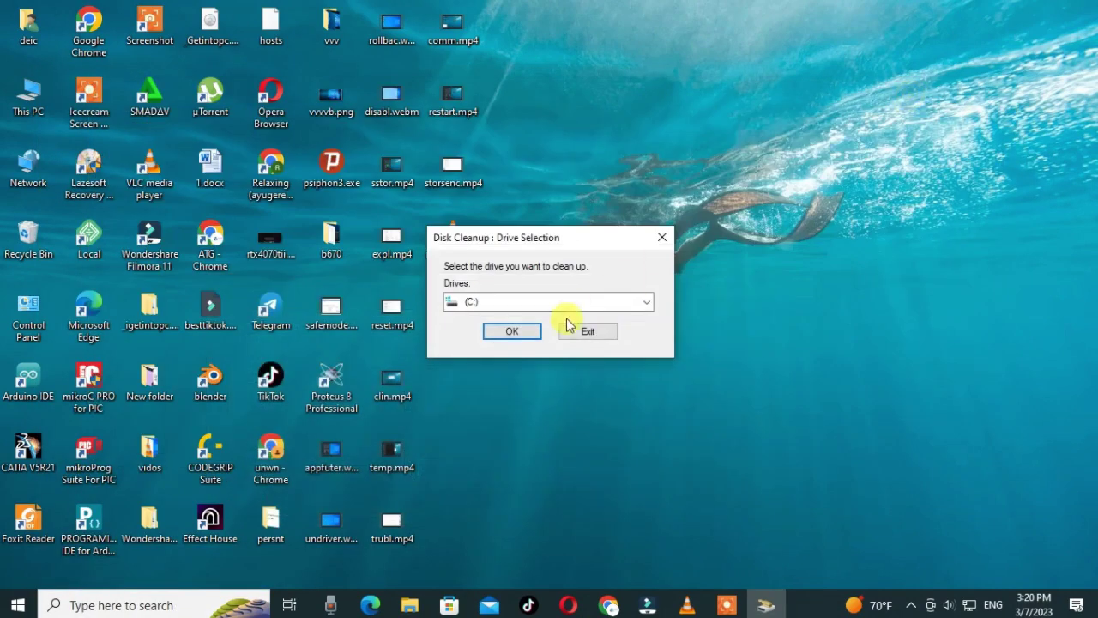
click(511, 332)
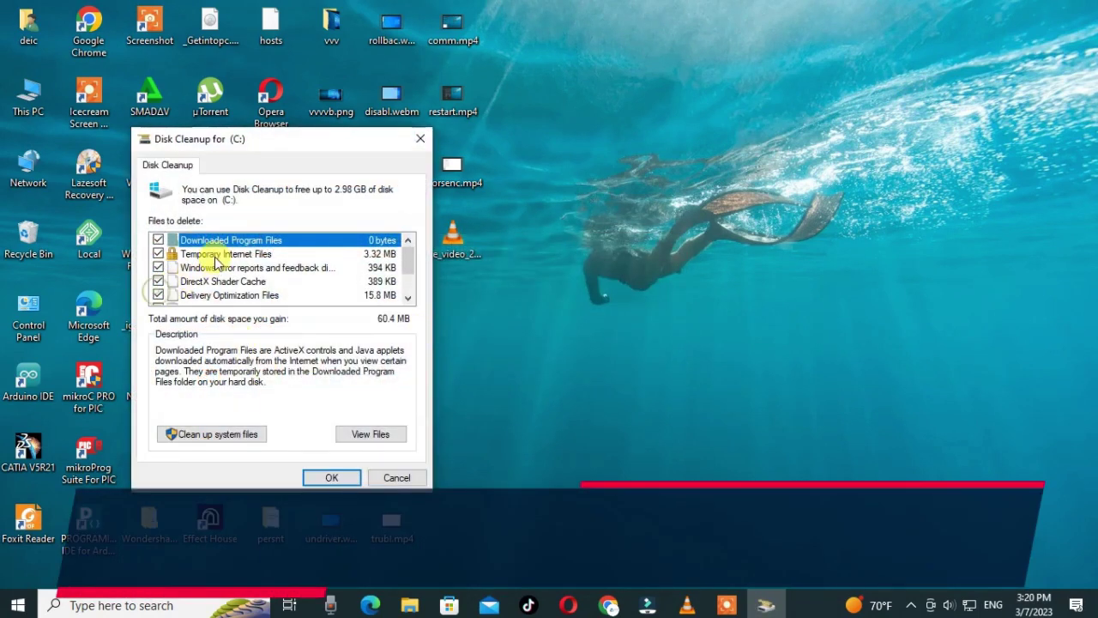
click(158, 297)
scroll(217, 264, down, 1)
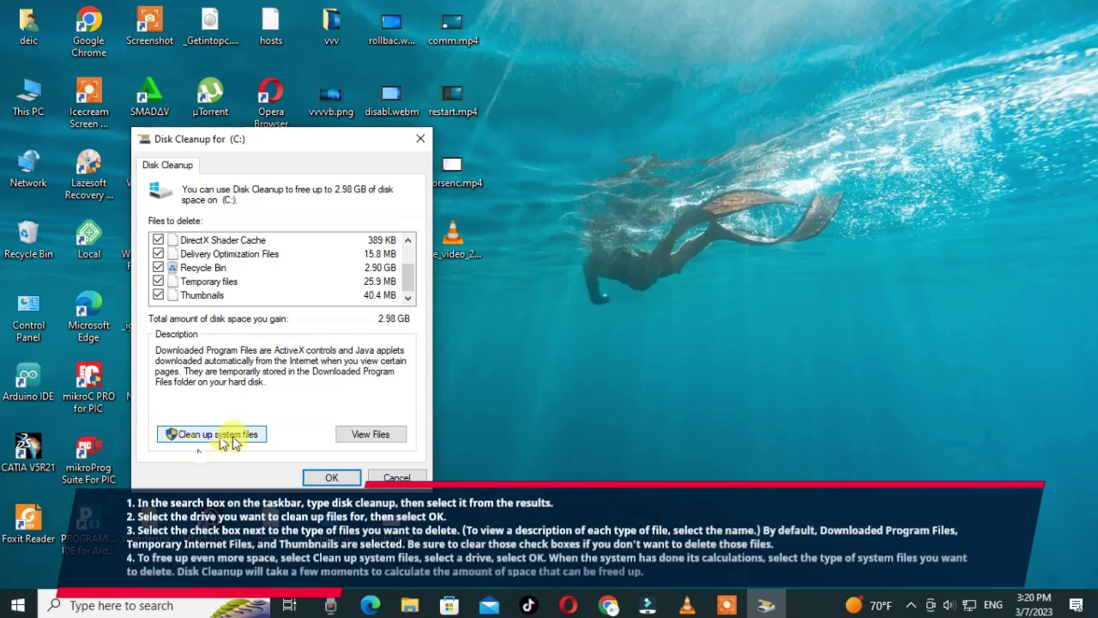
Start the system-files cleanup, keep drive (C:), then exit without cleaning
click(219, 435)
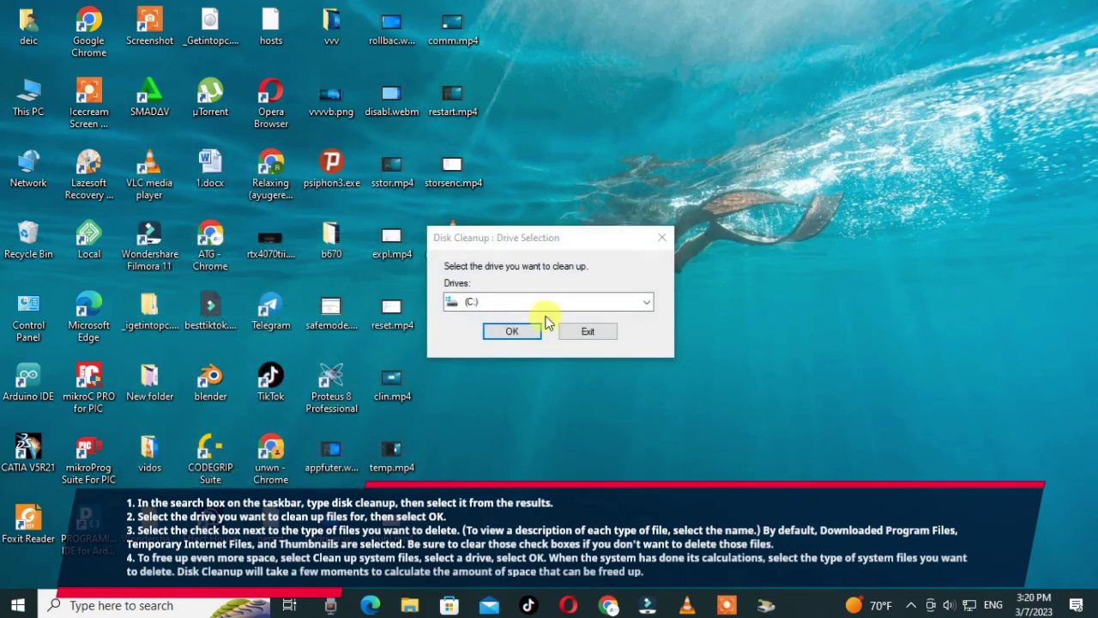
click(648, 303)
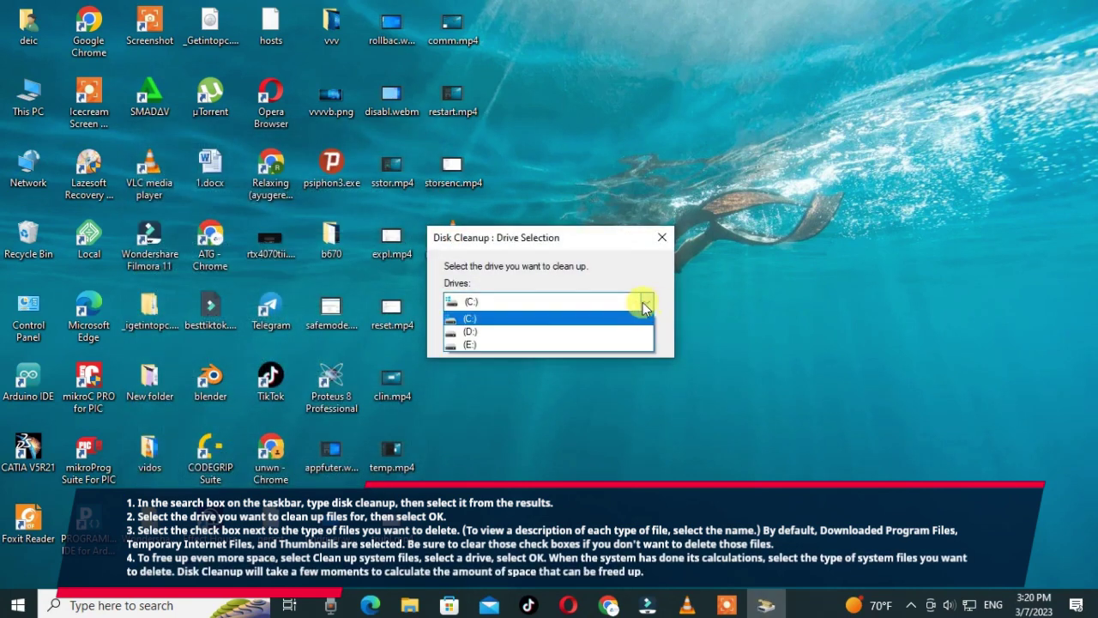
click(651, 410)
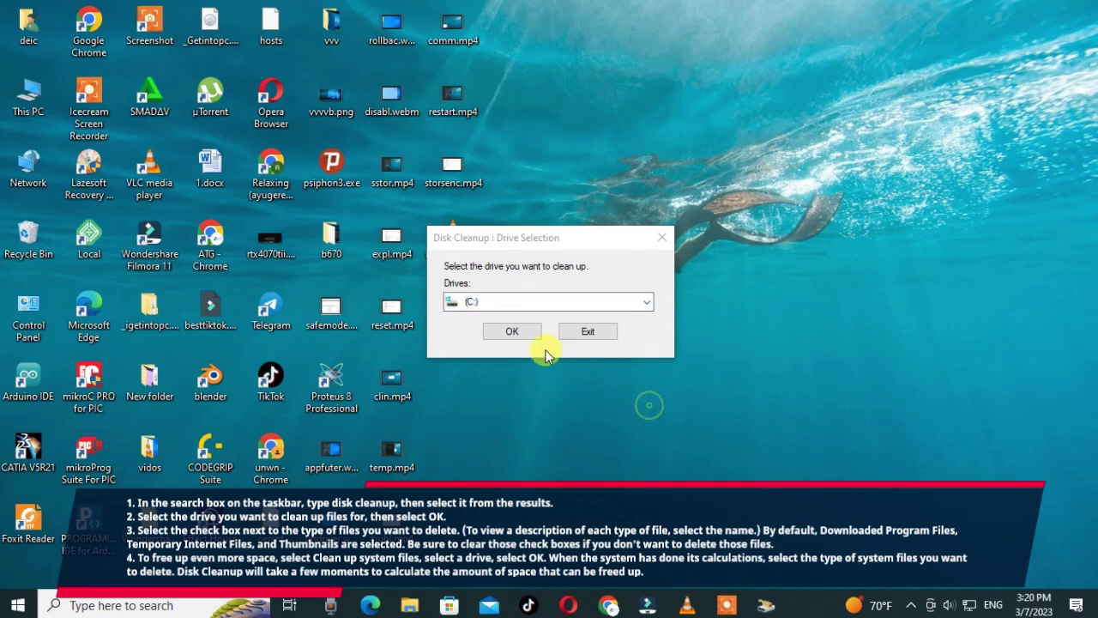
click(588, 332)
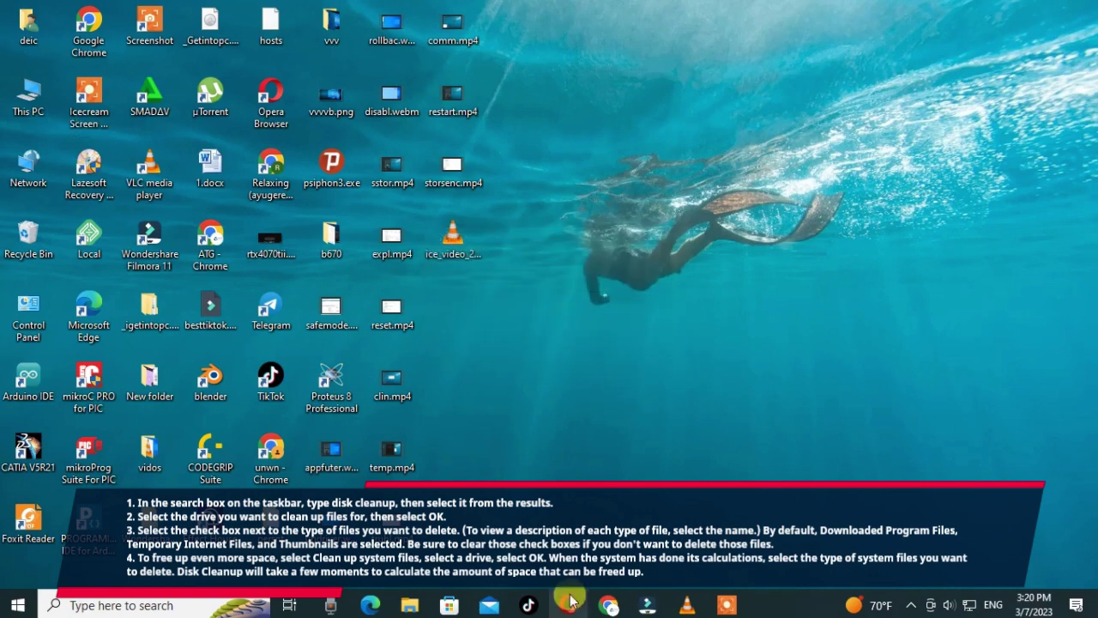
click(727, 608)
click(647, 586)
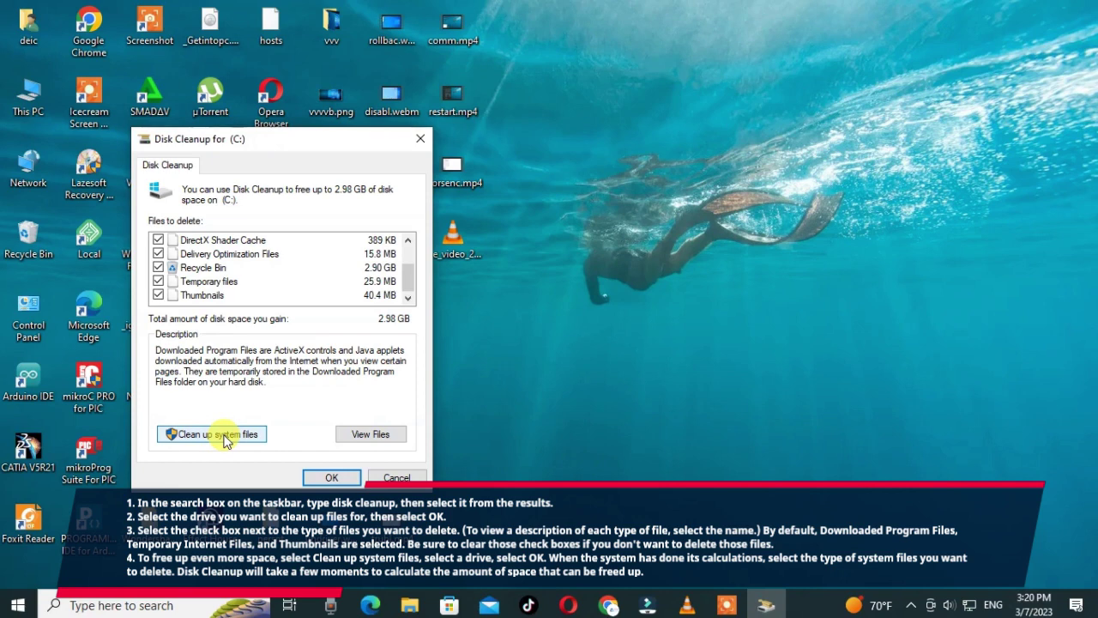
click(219, 434)
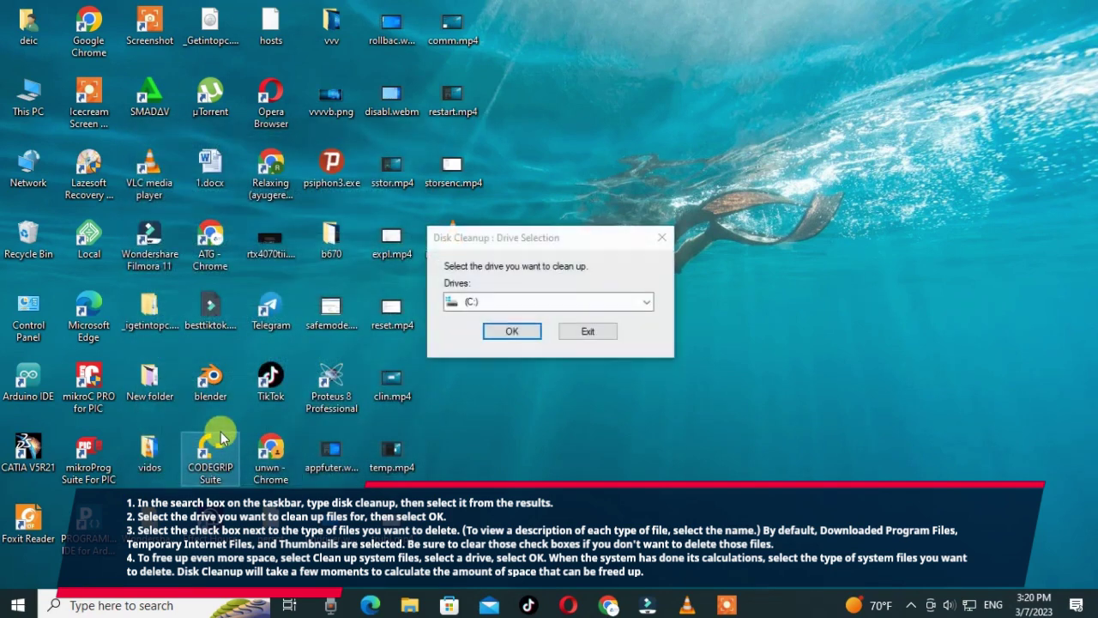
click(648, 303)
click(650, 410)
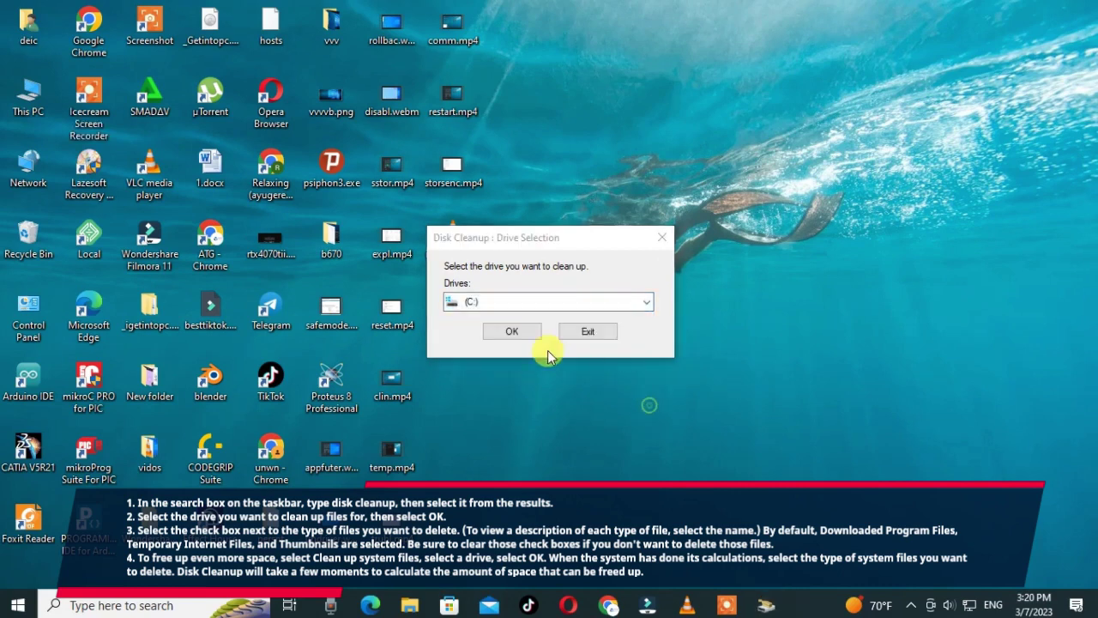
click(588, 332)
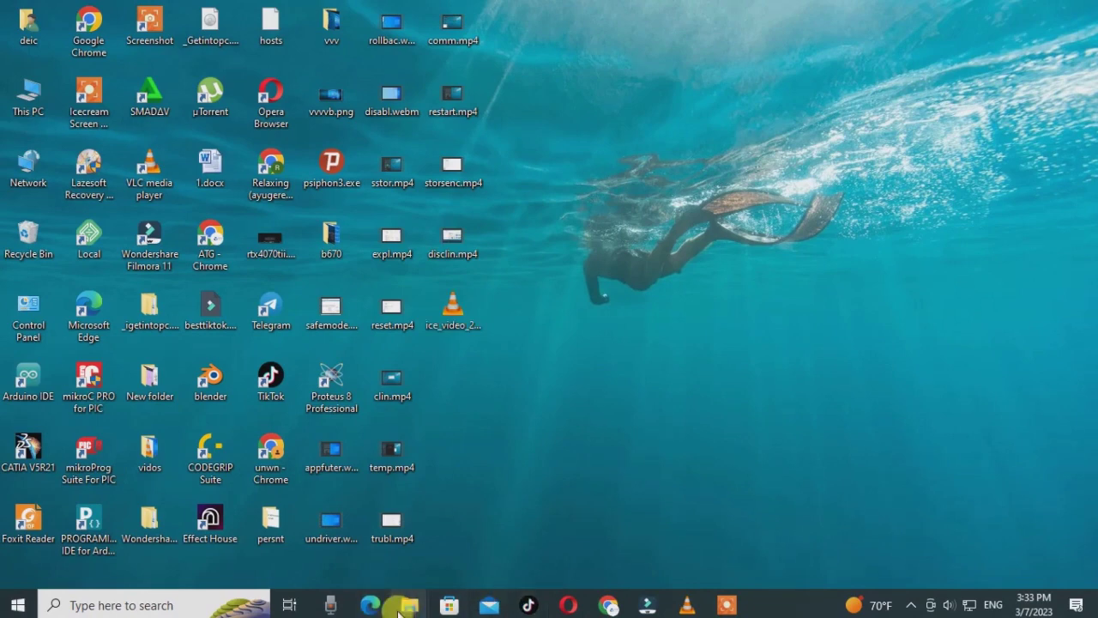
View Local Disk (C:) properties in This PC: 35.9 GB free of 246 GB
mouse_move(409, 608)
click(542, 562)
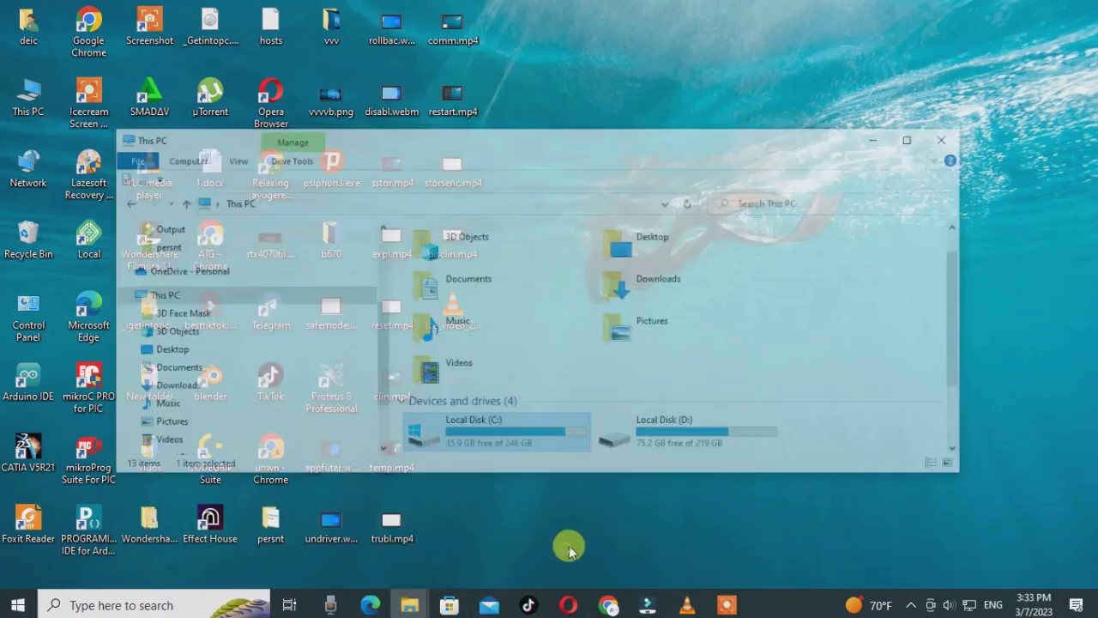
click(155, 266)
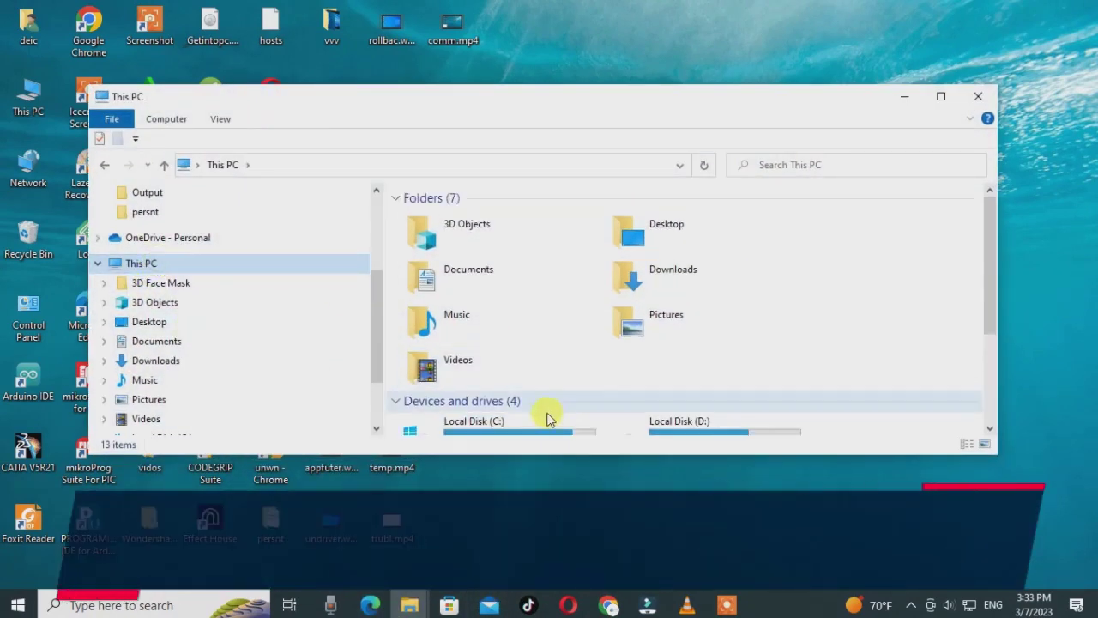
scroll(541, 404, down, 3)
right_click(503, 305)
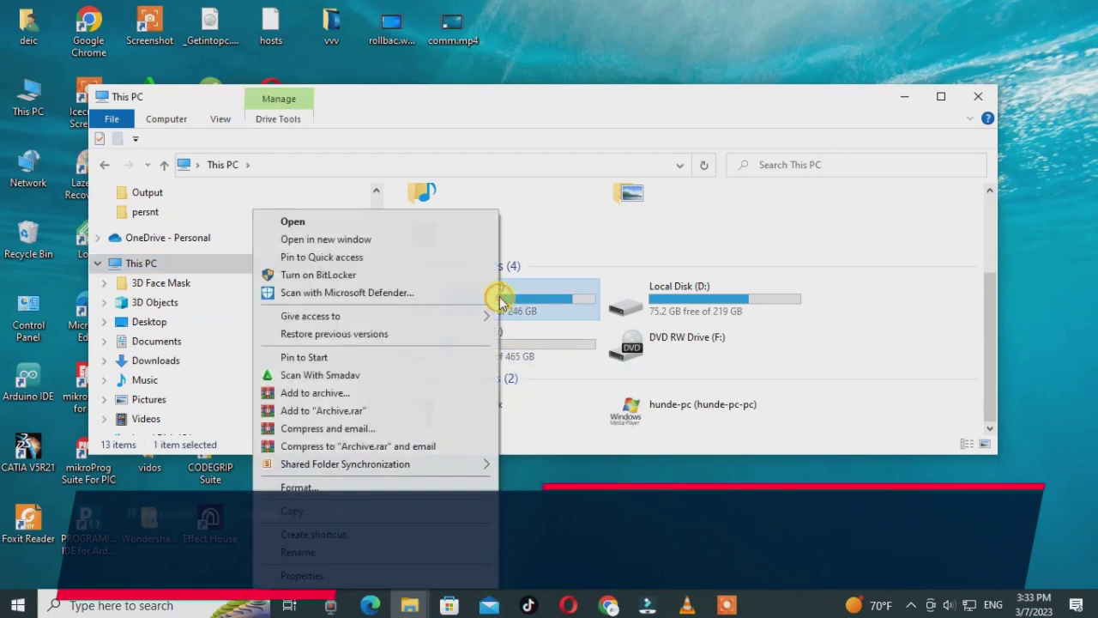
click(302, 575)
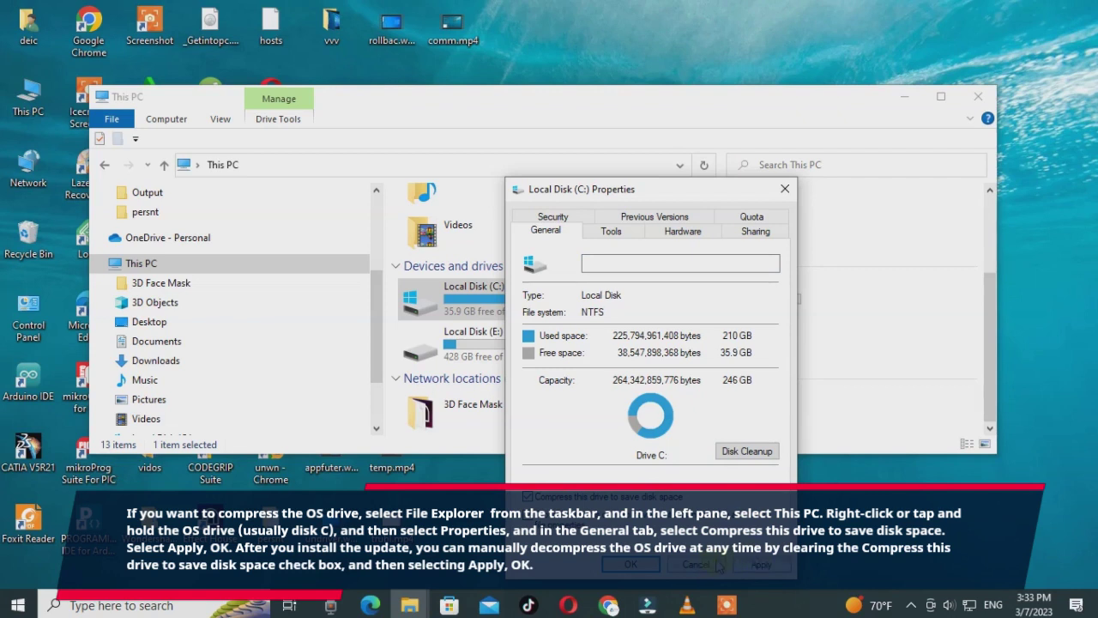
click(639, 565)
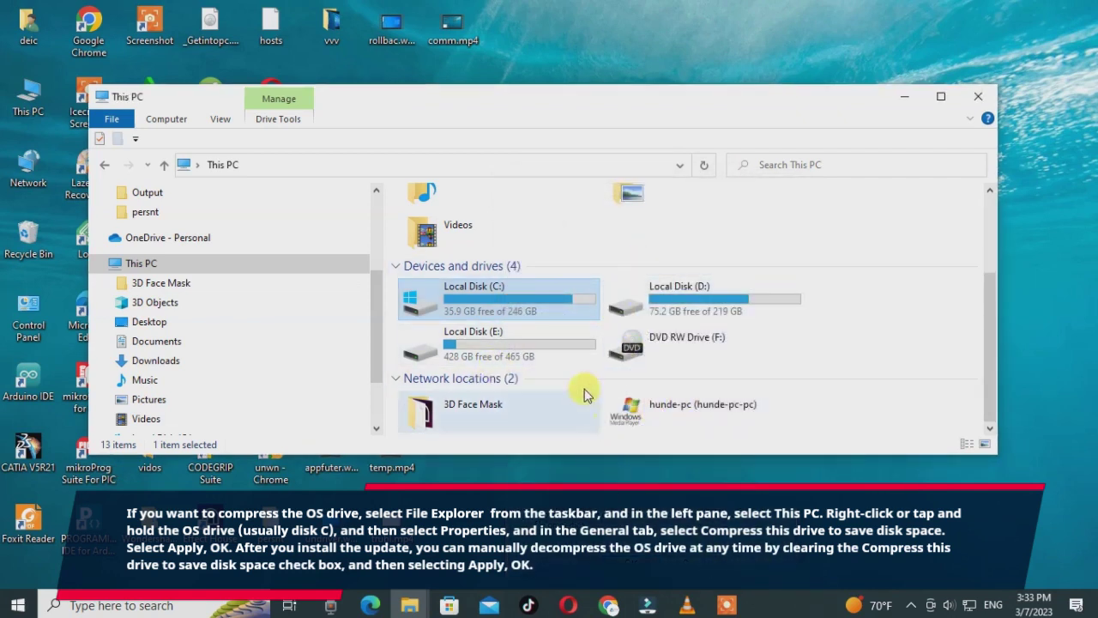
Close the This PC window and search for temp from the taskbar
click(981, 97)
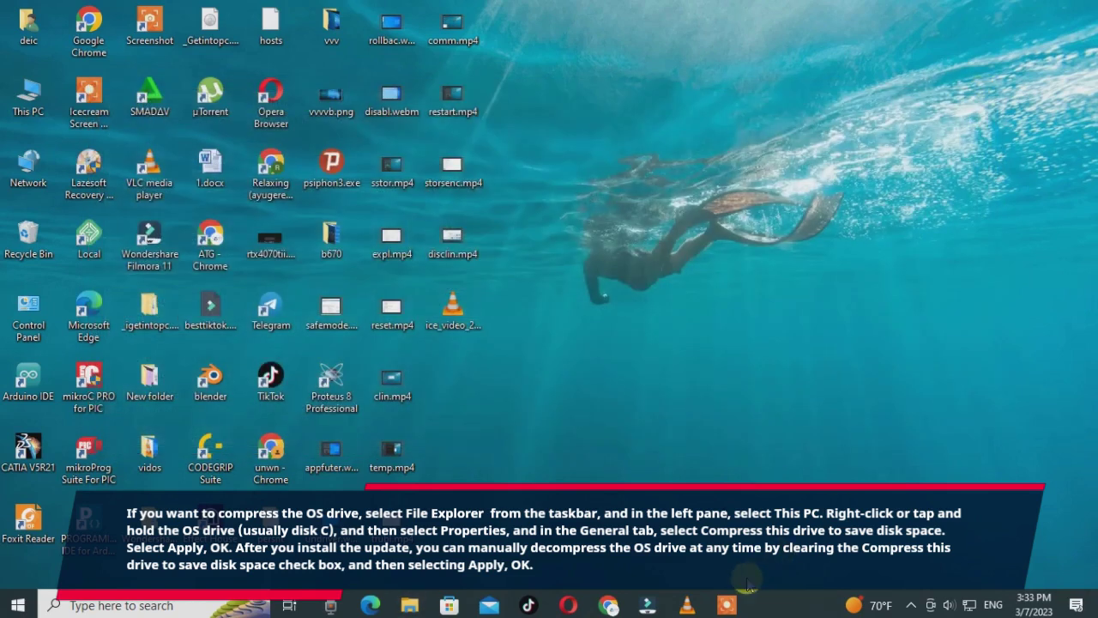
click(729, 607)
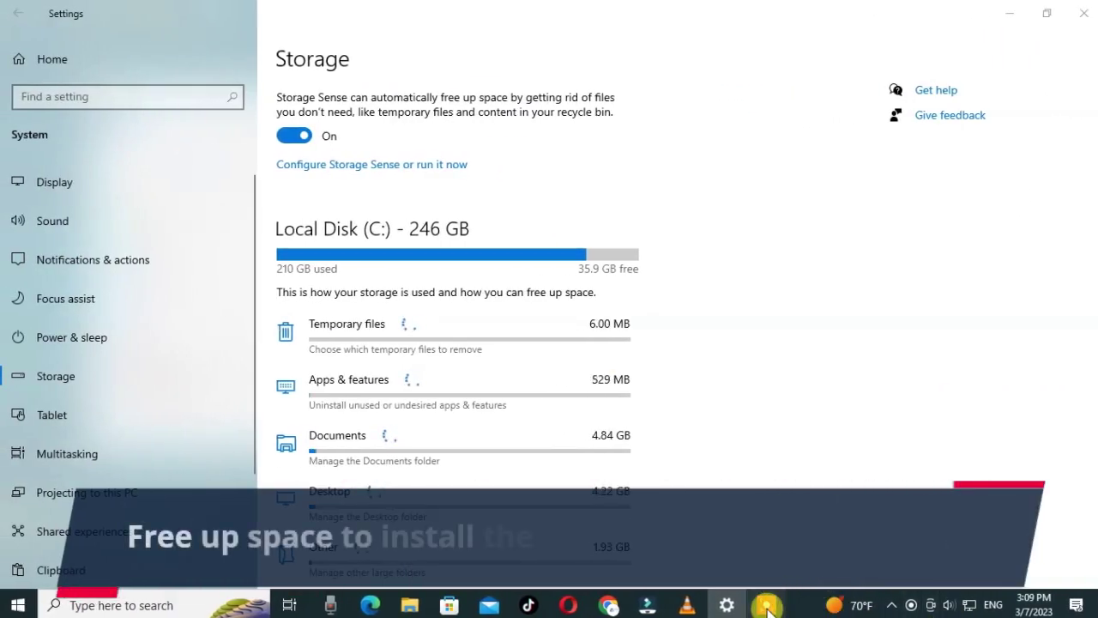
click(768, 607)
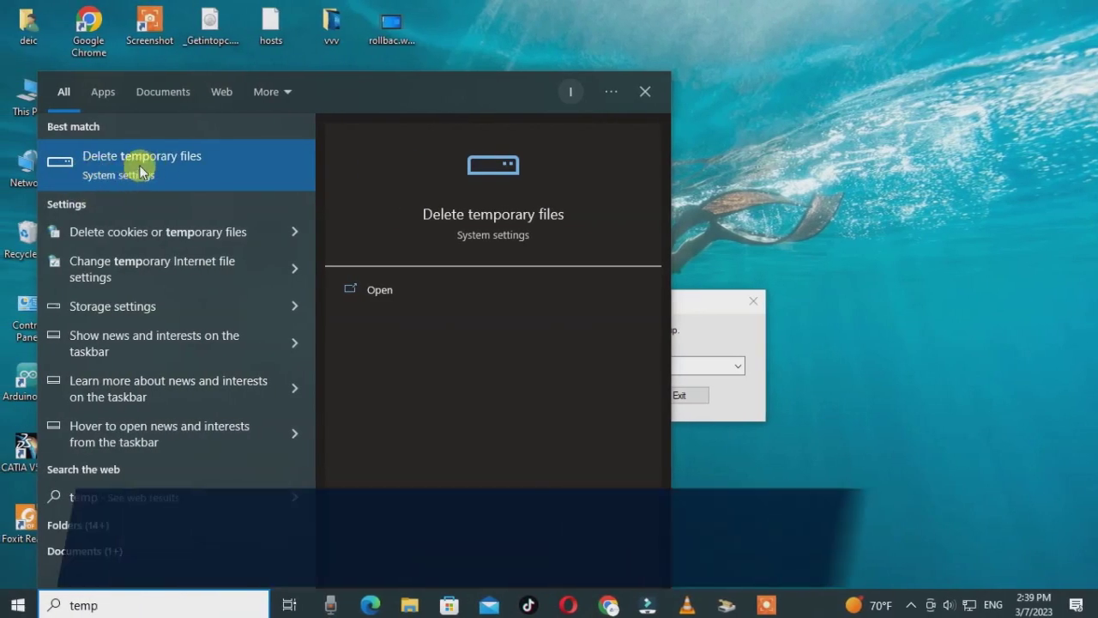
Open the Temporary files breakdown for C: from Delete temporary files, doing it twice
click(140, 166)
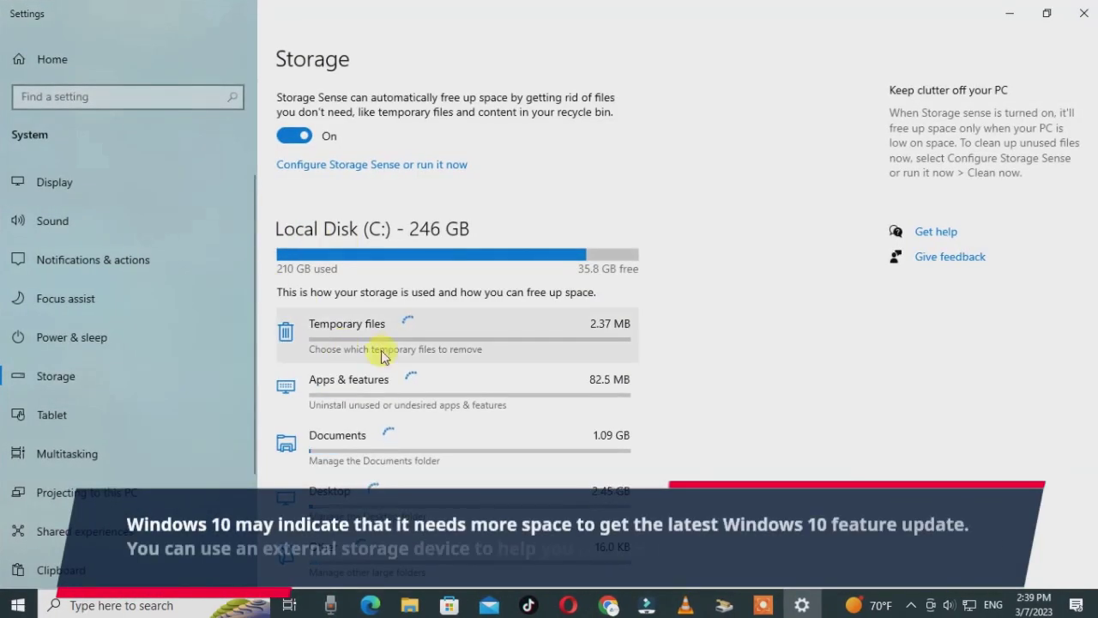
click(382, 346)
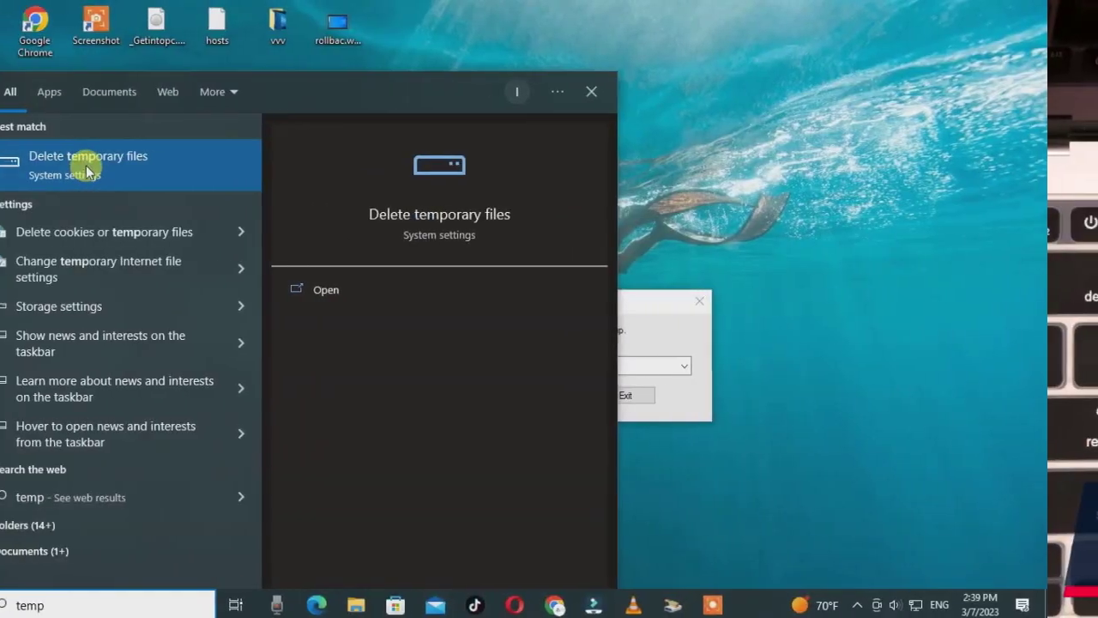
click(86, 166)
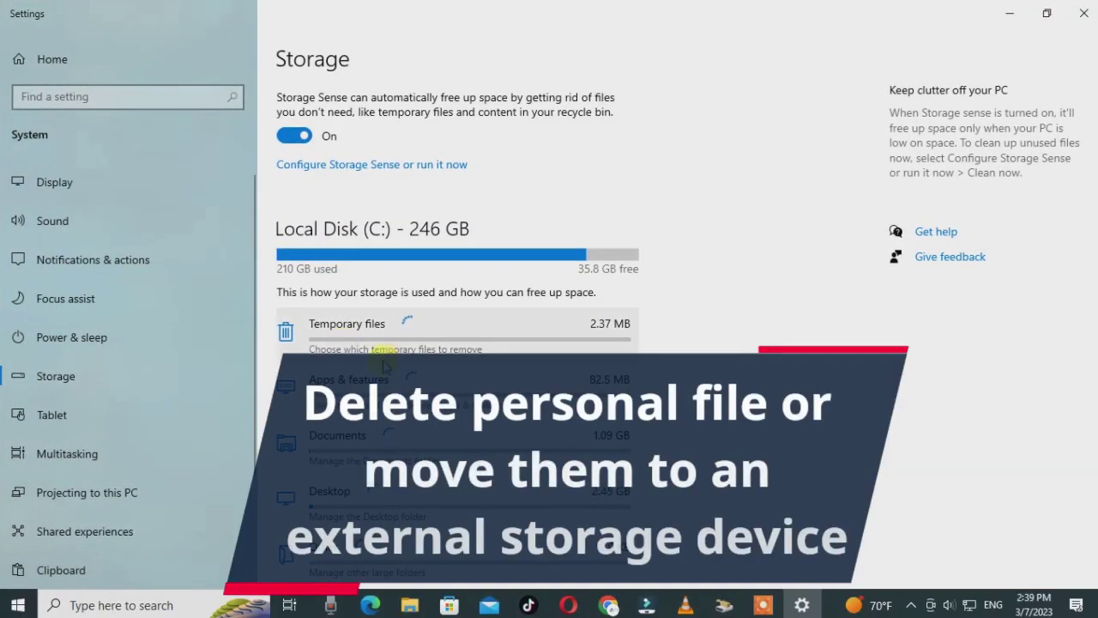
click(365, 335)
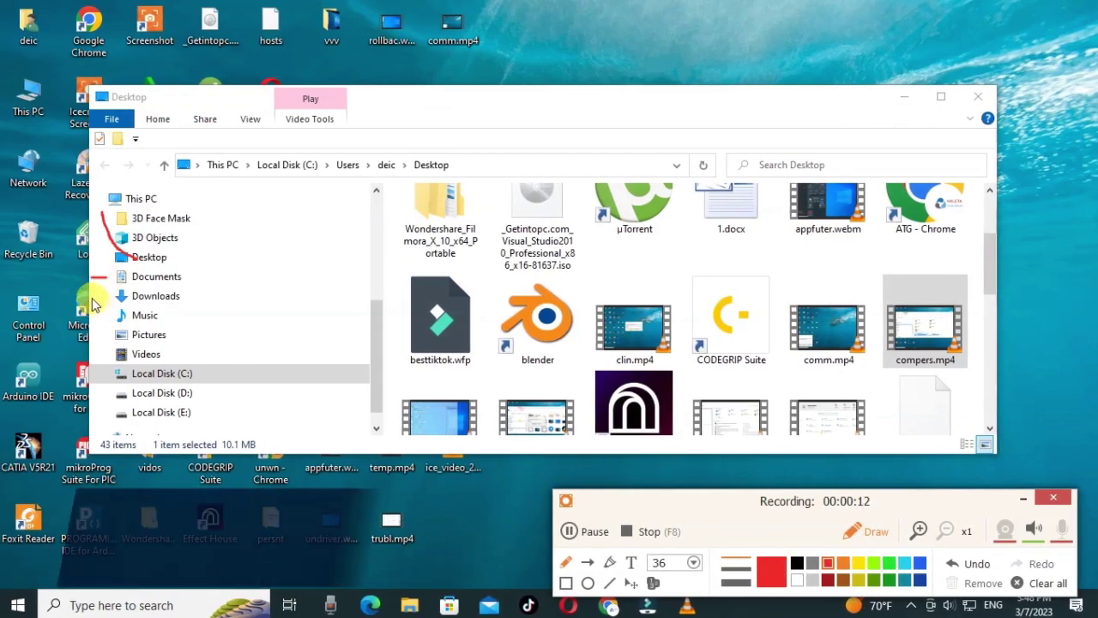
Bring the Desktop folder window back into view and scroll through its items
mouse_move(106, 294)
mouse_down()
mouse_move(129, 293)
mouse_move(129, 315)
mouse_up()
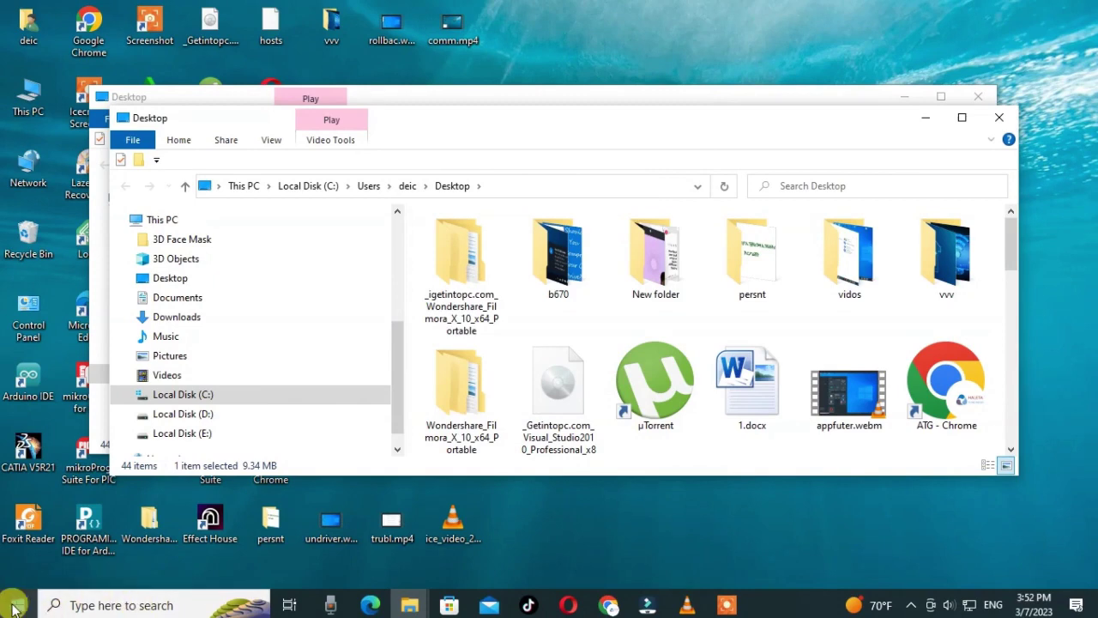
click(14, 609)
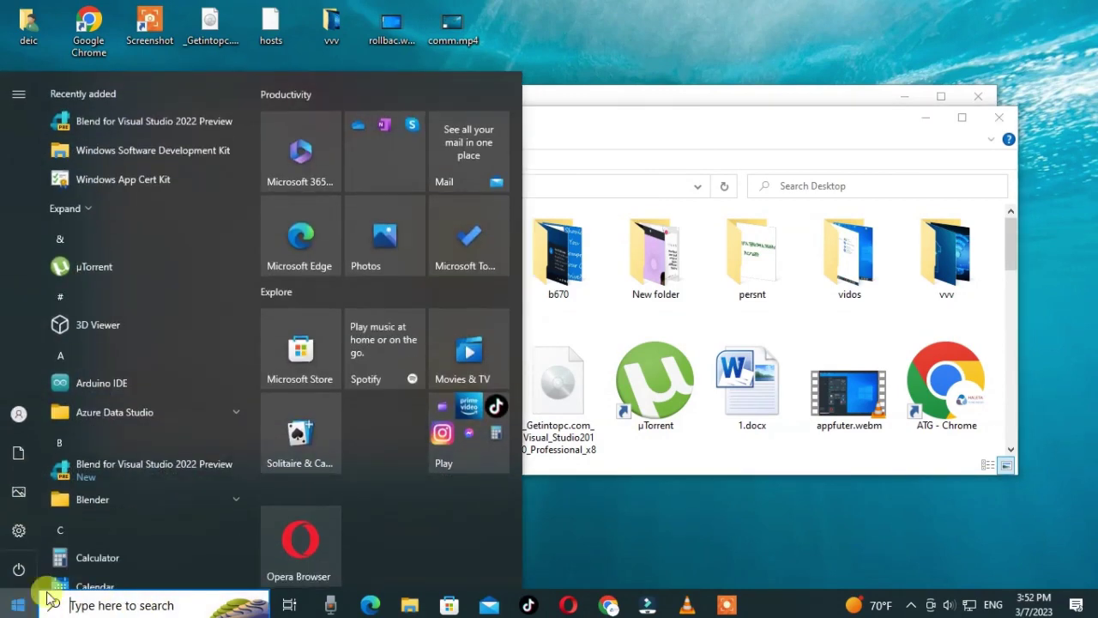
mouse_move(412, 610)
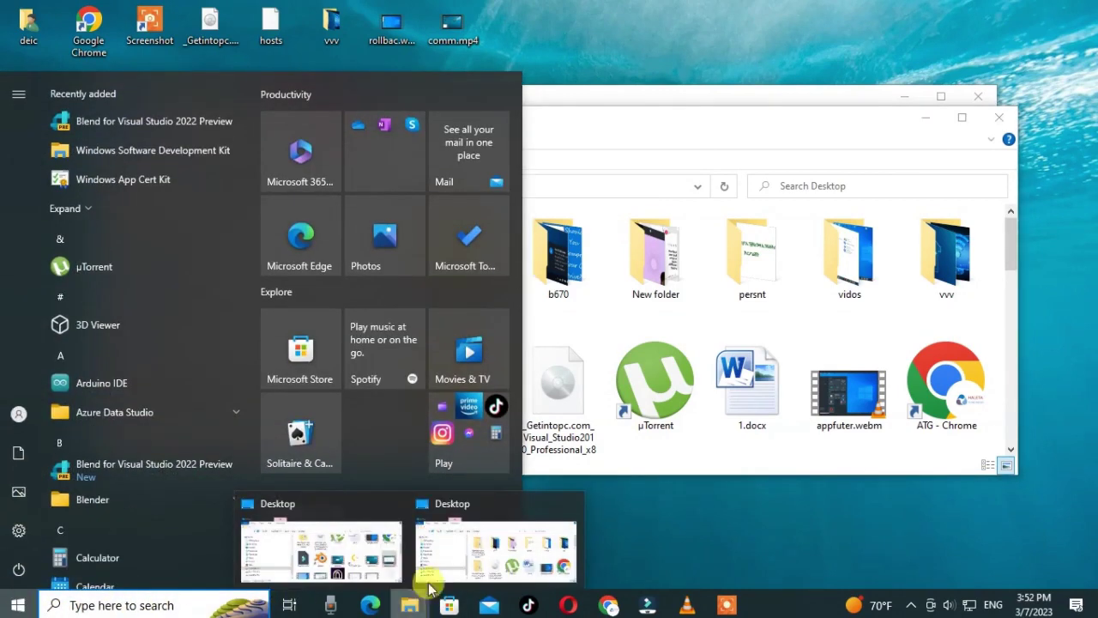
click(706, 103)
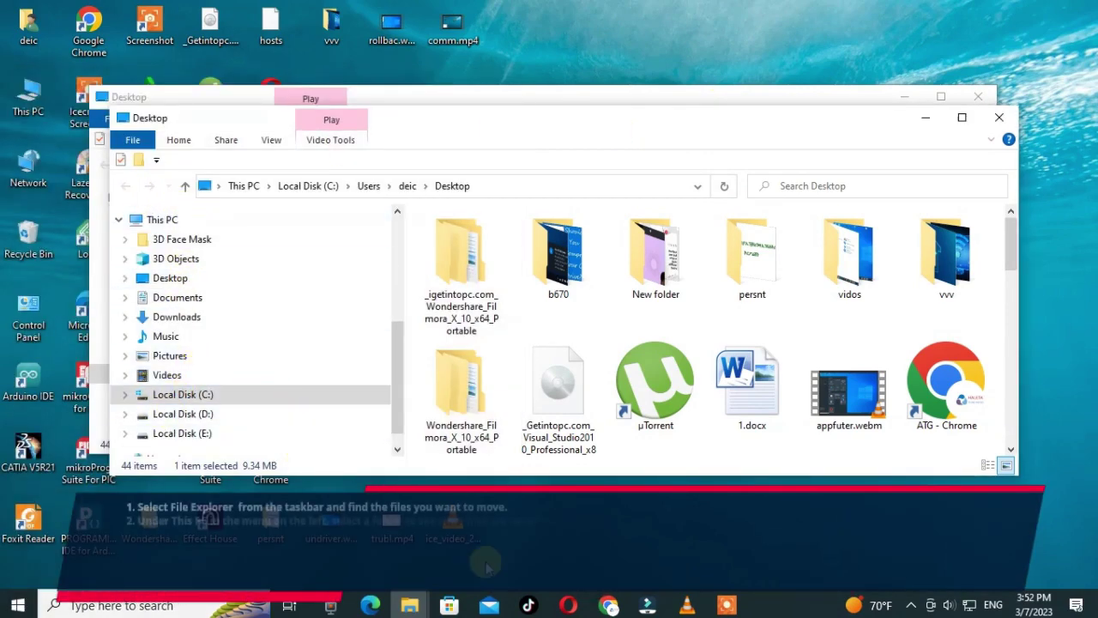
scroll(394, 403, down, 1)
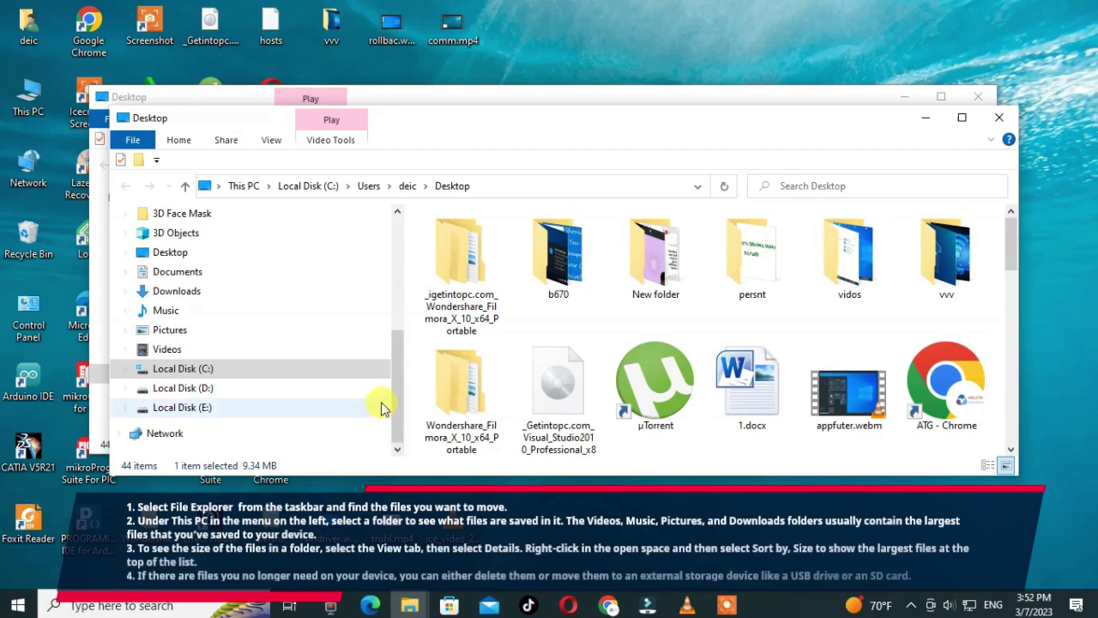
mouse_move(397, 410)
mouse_down()
mouse_move(391, 363)
mouse_move(397, 414)
mouse_up()
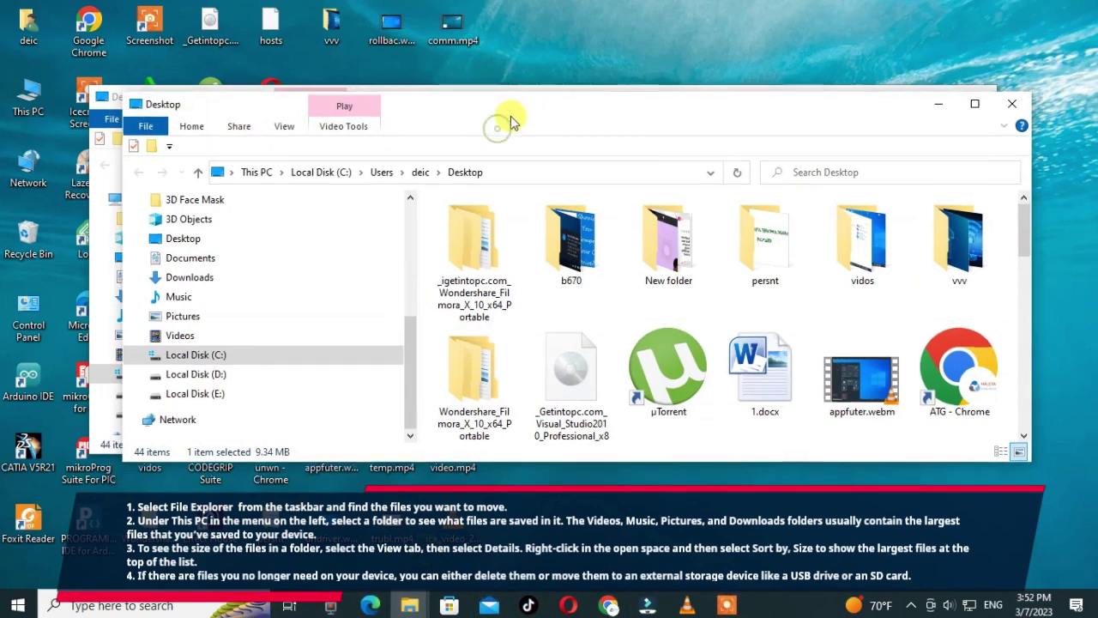
Check the Desktop folder's view and sort options, then close the window
click(284, 128)
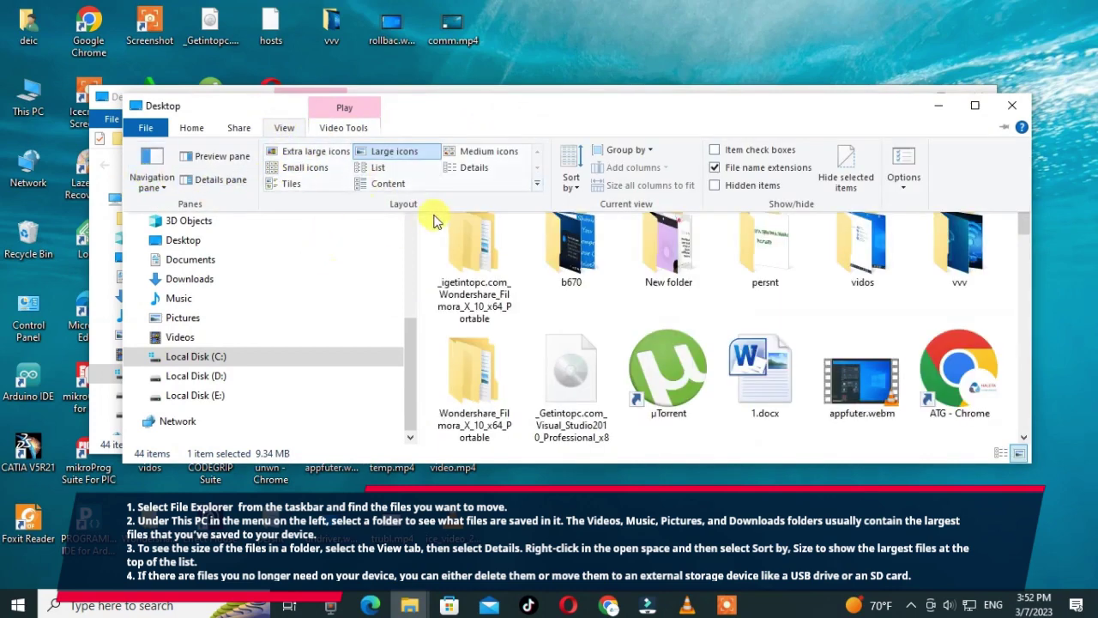
click(573, 184)
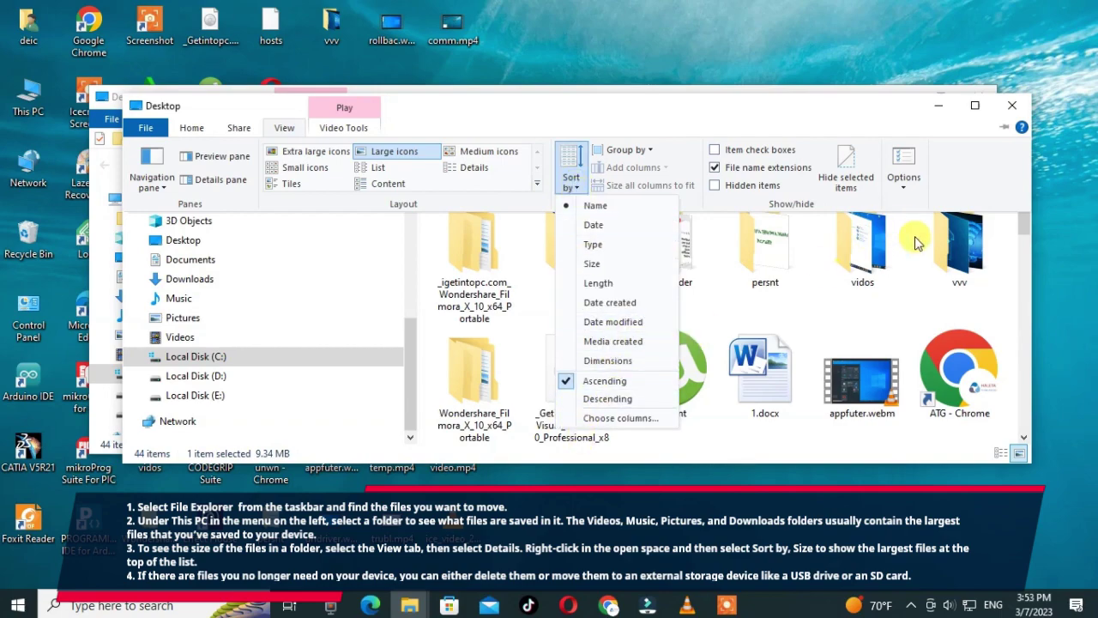
click(1011, 105)
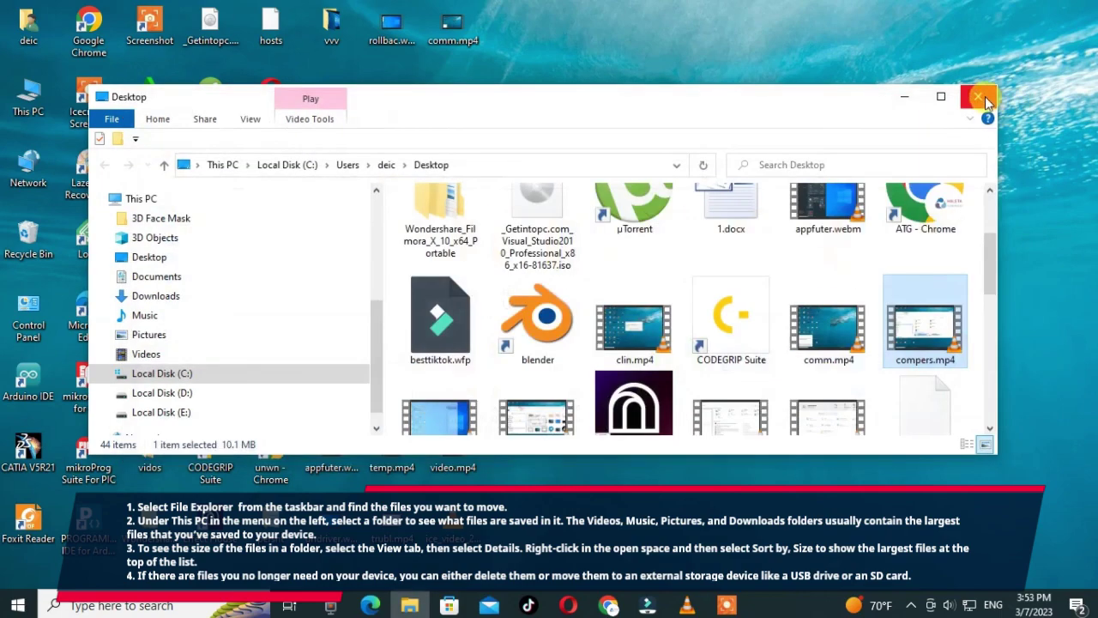
click(1011, 106)
click(729, 607)
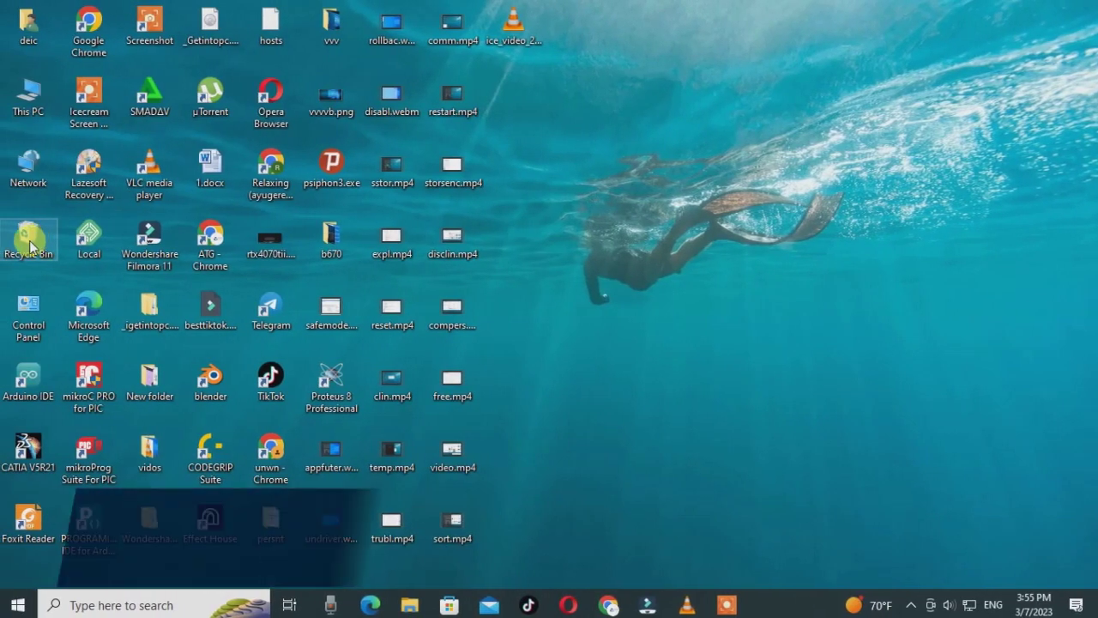
Open the Recycle Bin, select its deleted files, then close it
double_click(28, 240)
drag(437, 246, 549, 515)
right_click(507, 347)
click(673, 360)
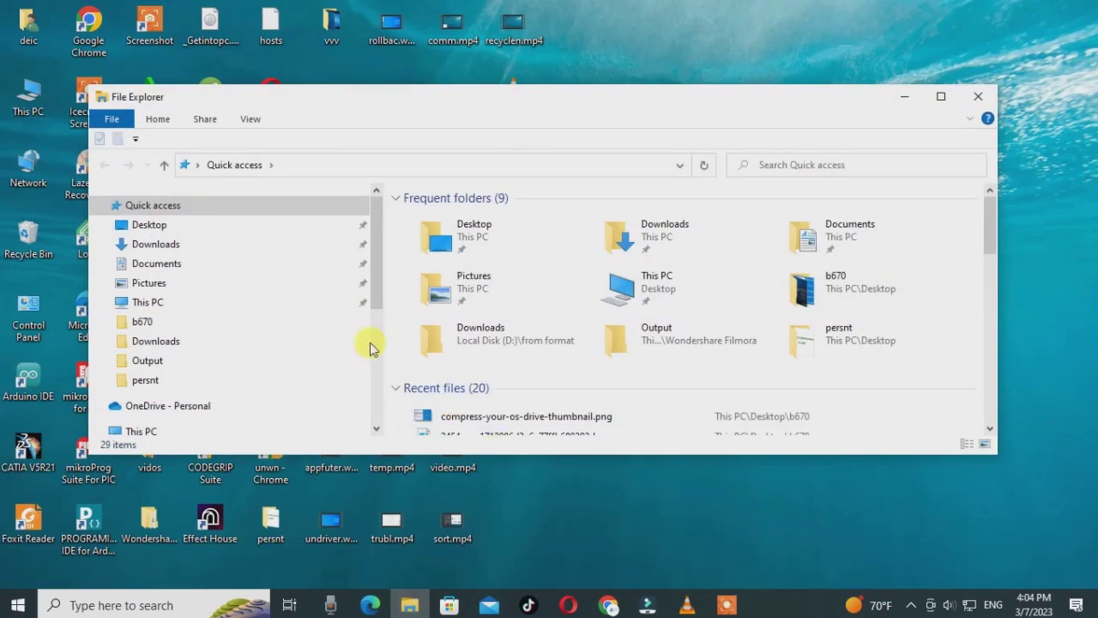
Go to This PC, select Local Disk (D:) with 75.2 GB free, and check View options
click(157, 120)
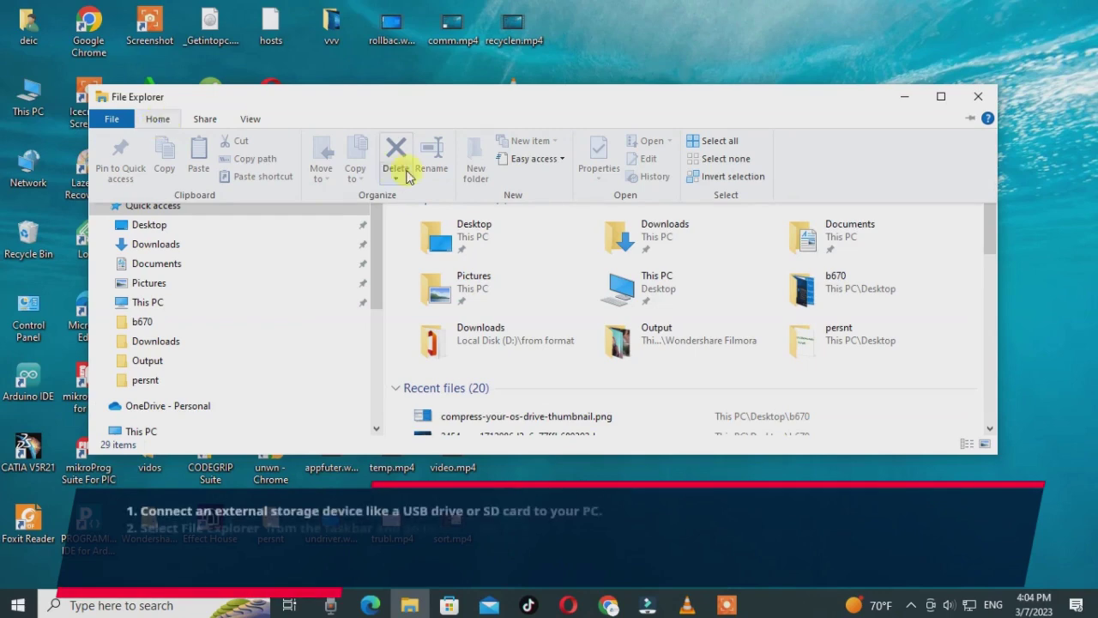
scroll(515, 331, down, 8)
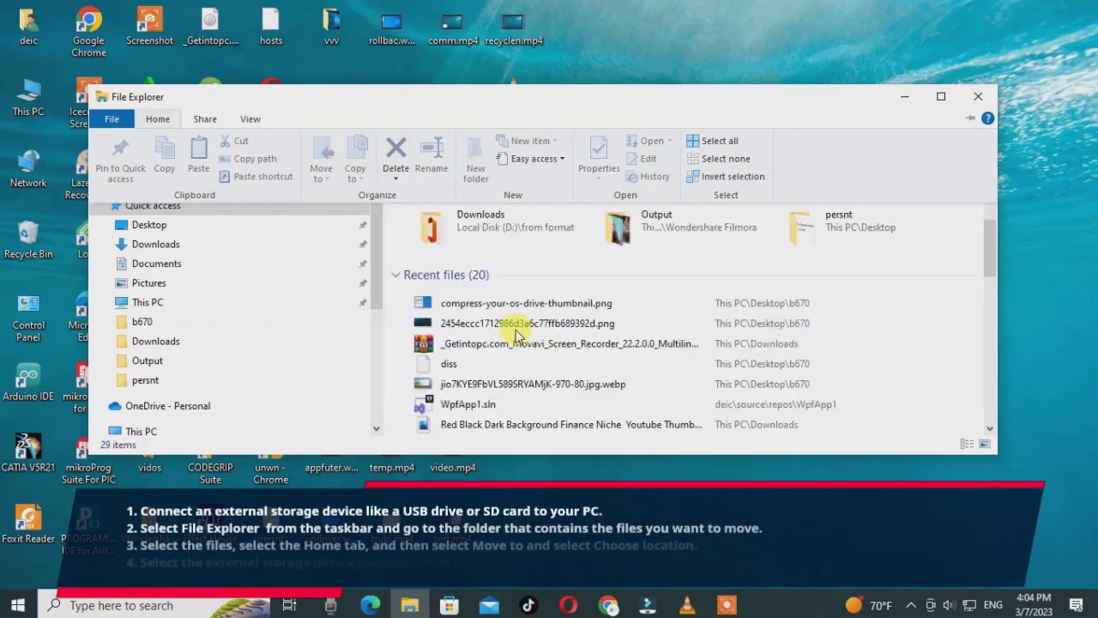
click(153, 303)
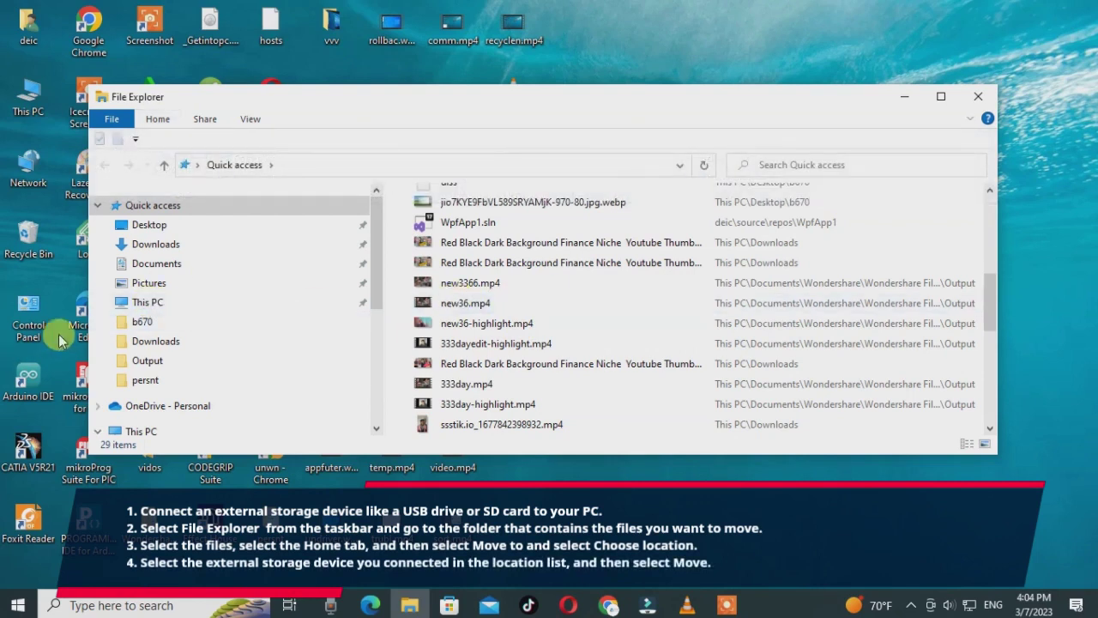
click(136, 305)
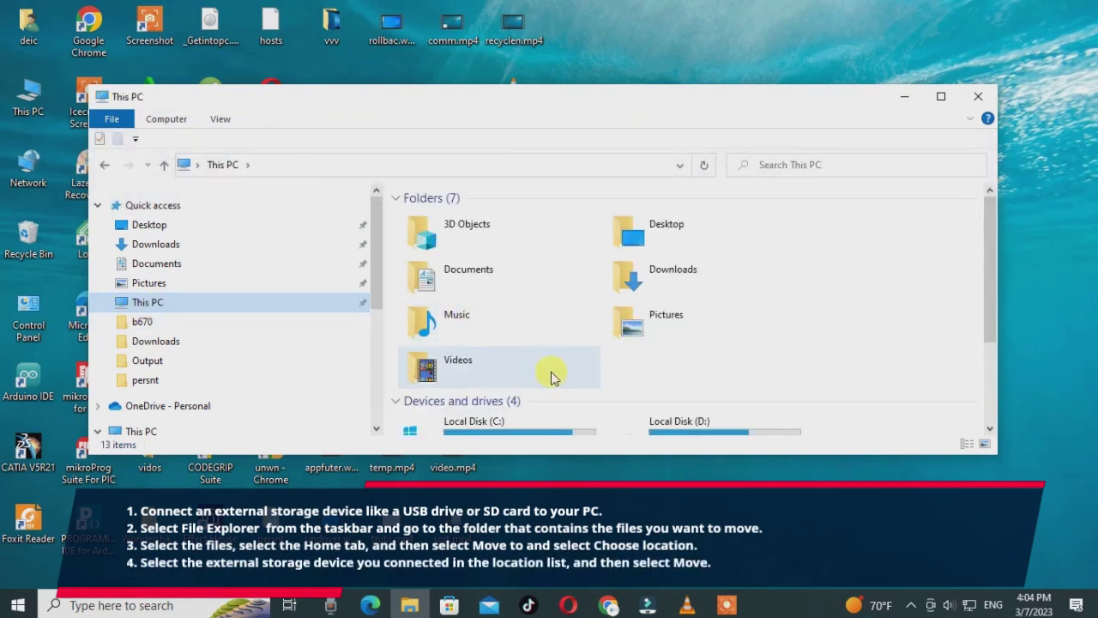
click(692, 422)
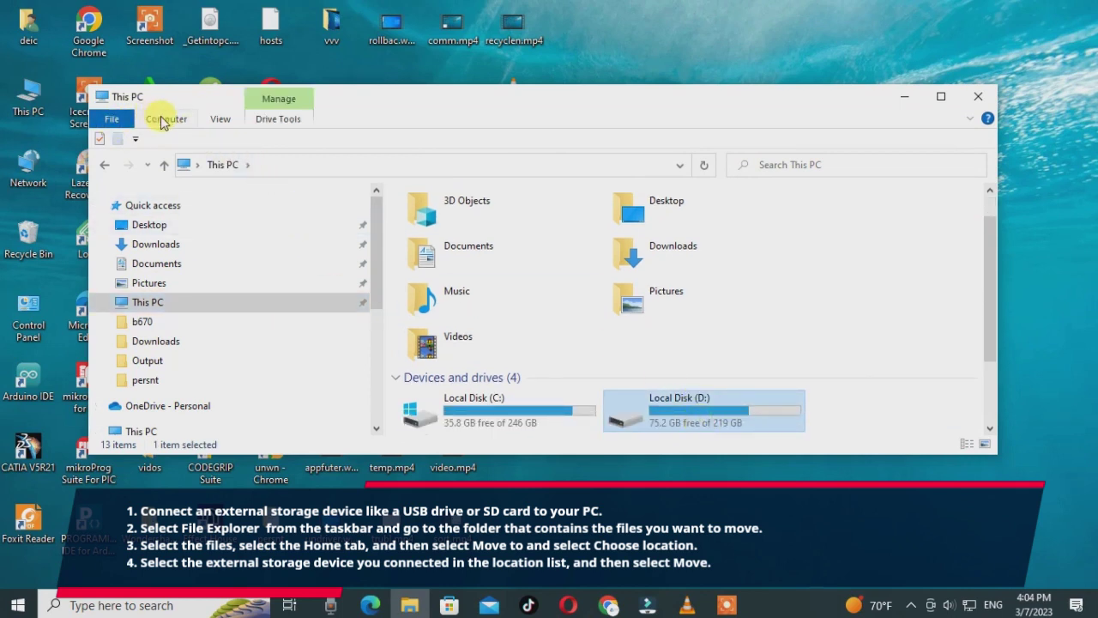
click(221, 119)
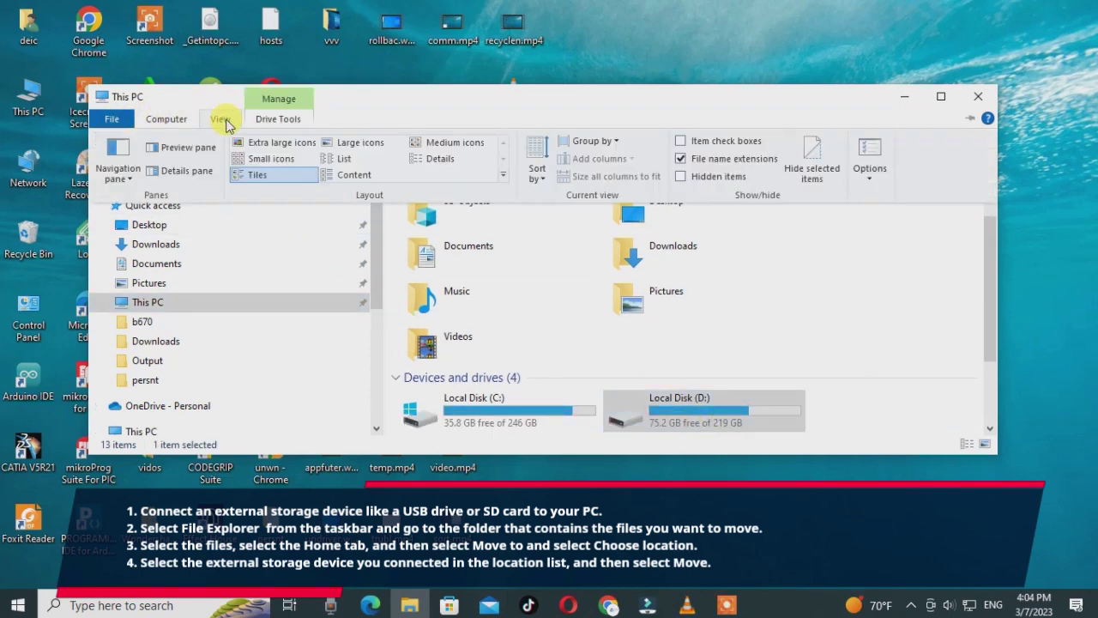
click(221, 118)
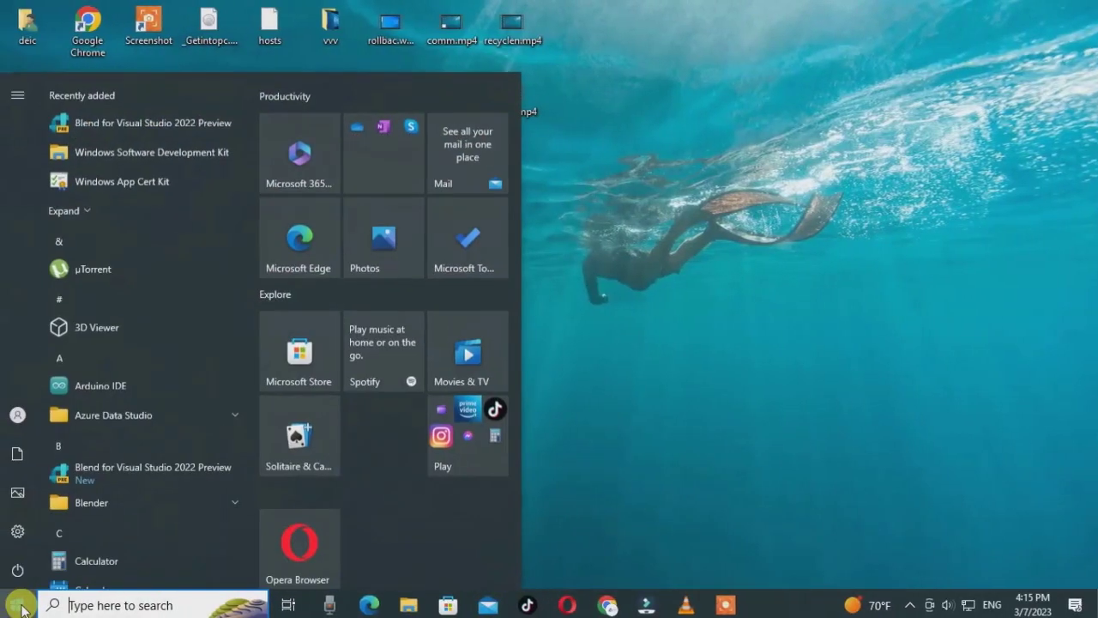
Go to System > Storage and open 'Change where new content is saved', showing Local Disk (C:) for all types
click(35, 536)
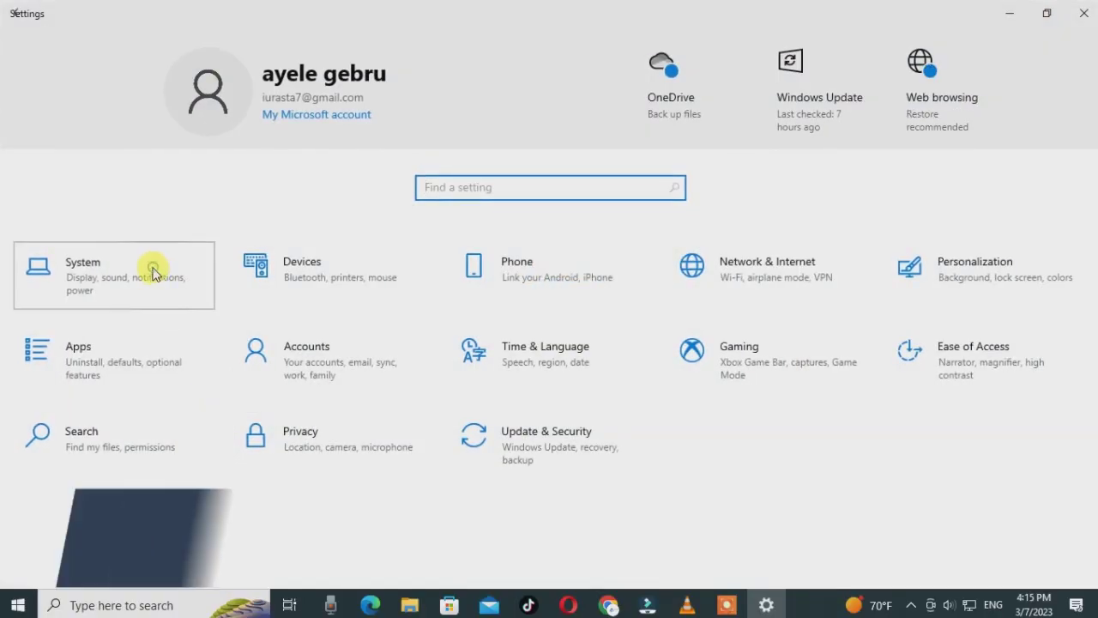
click(153, 273)
click(90, 379)
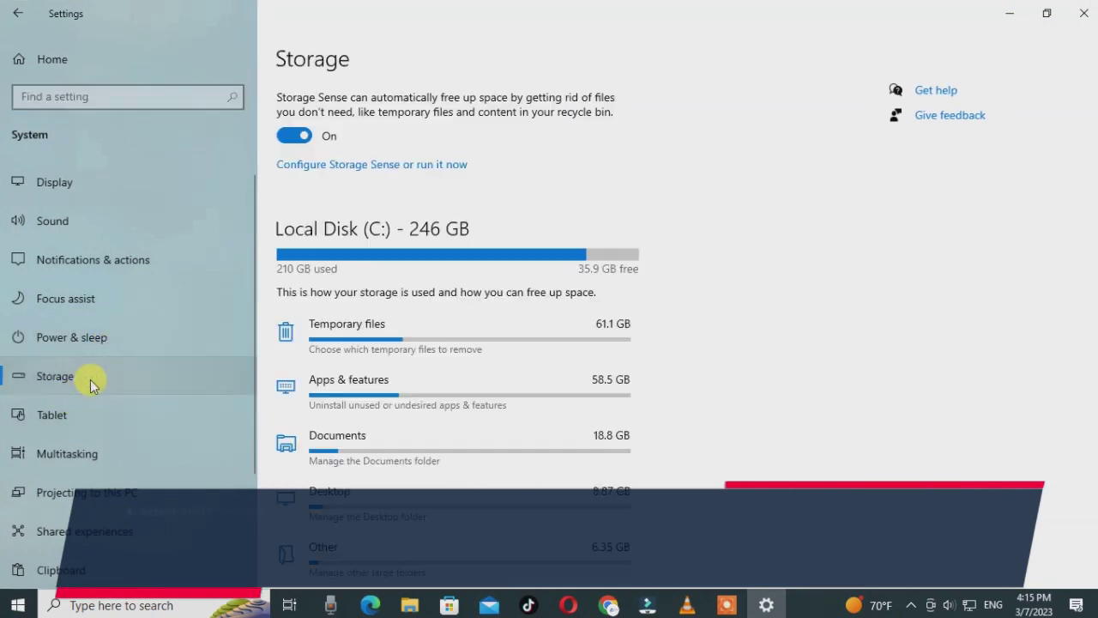
scroll(506, 343, down, 4)
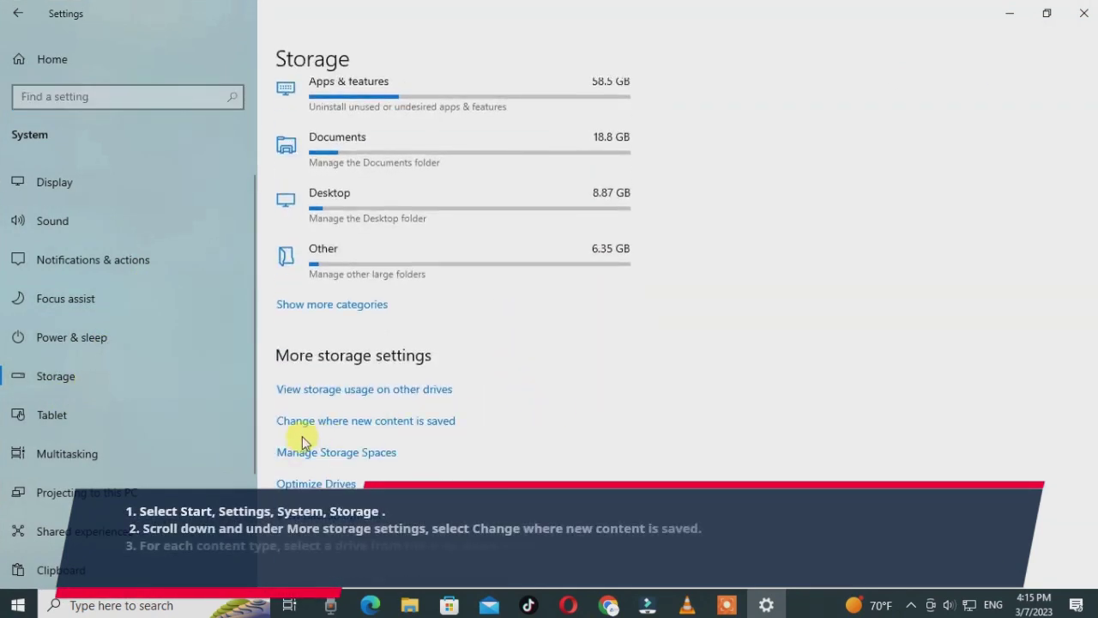
click(381, 421)
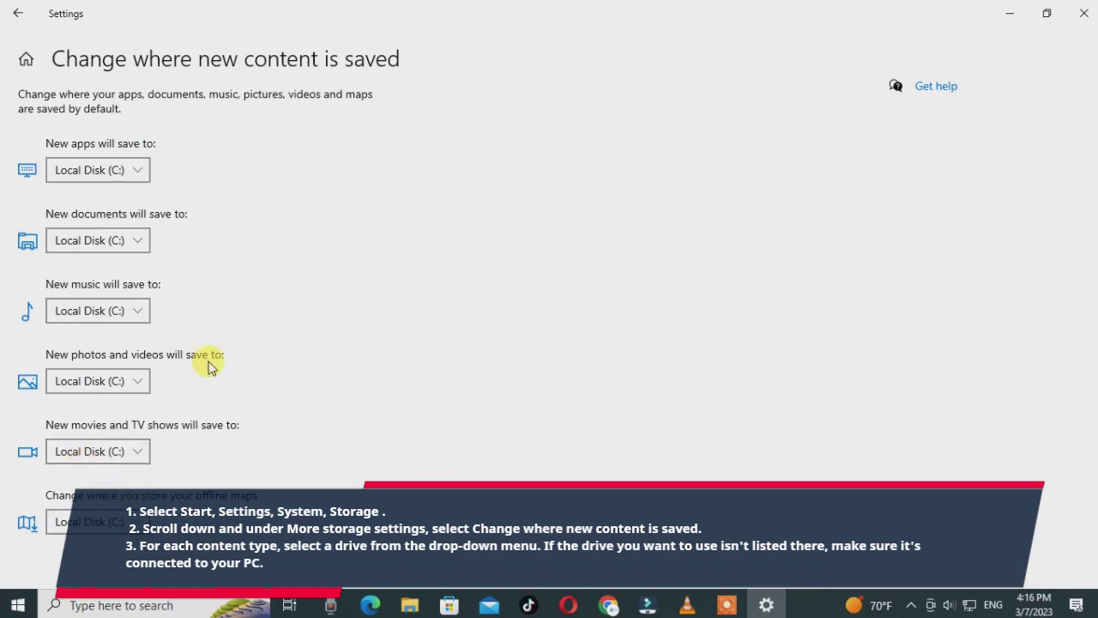
Close Settings and search Windows for 'one'
click(1082, 14)
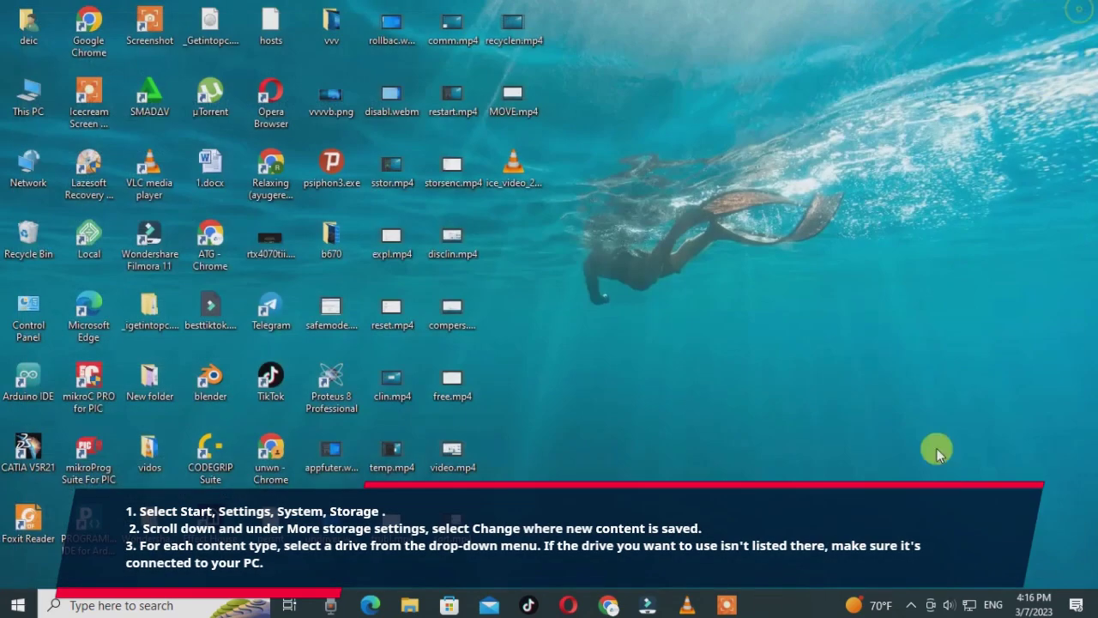
click(722, 608)
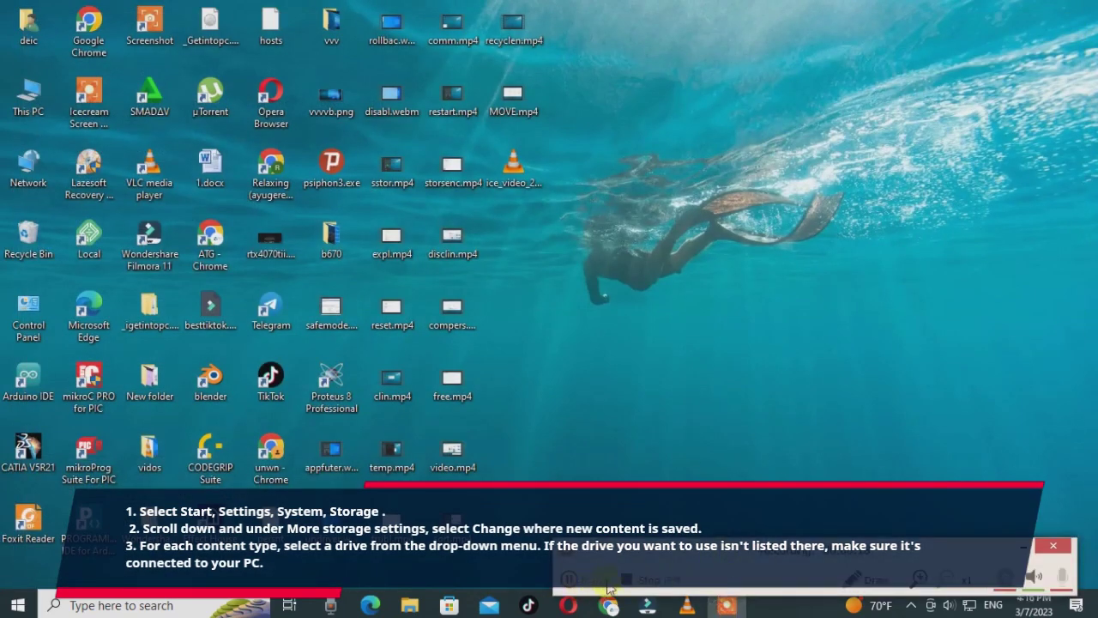
click(17, 605)
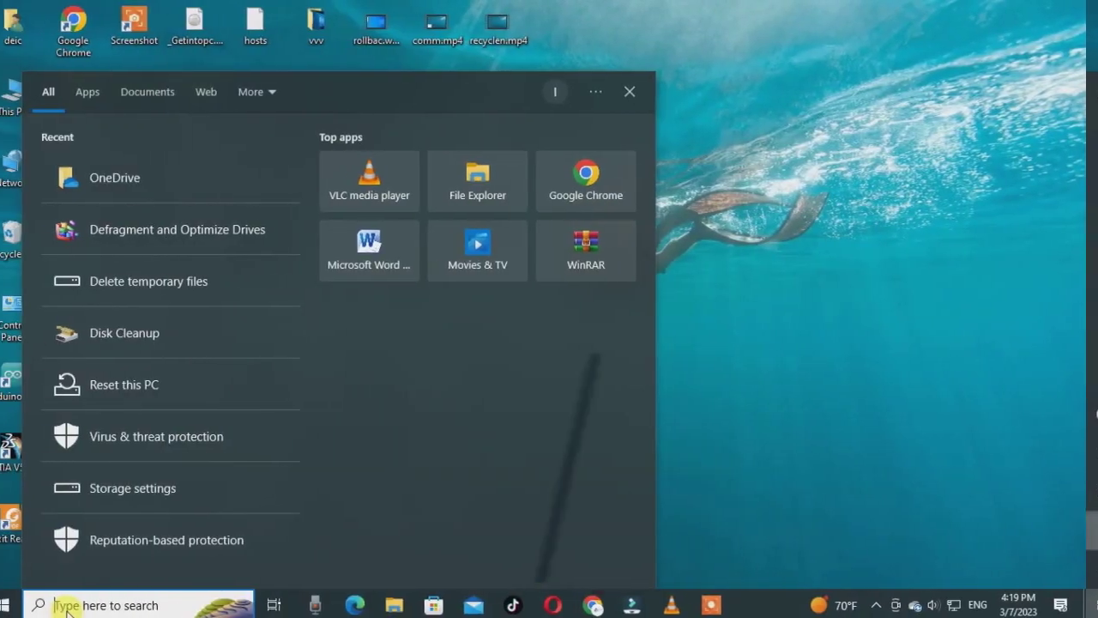
text(one)
Open System > About in Settings and scroll through the device and Windows specifications
click(34, 165)
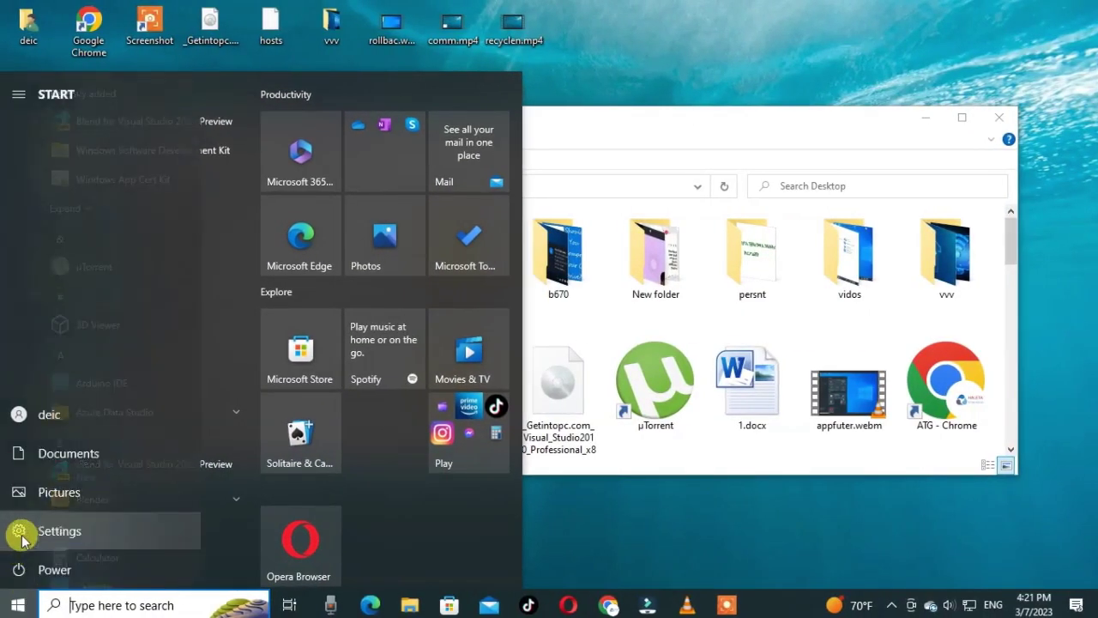
click(21, 537)
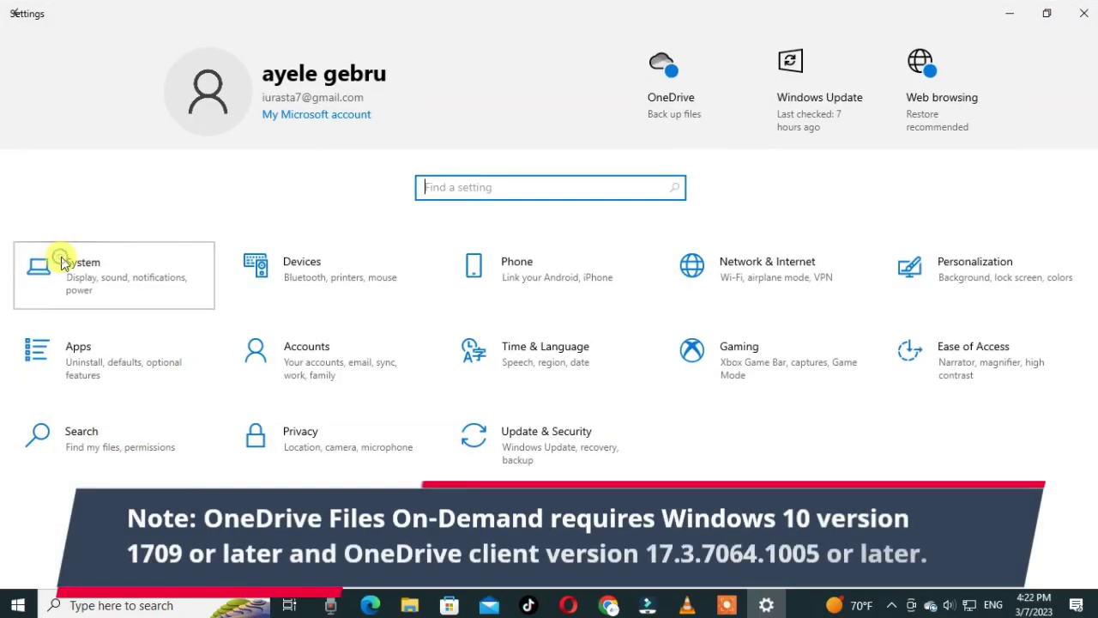
click(60, 258)
scroll(138, 429, down, 3)
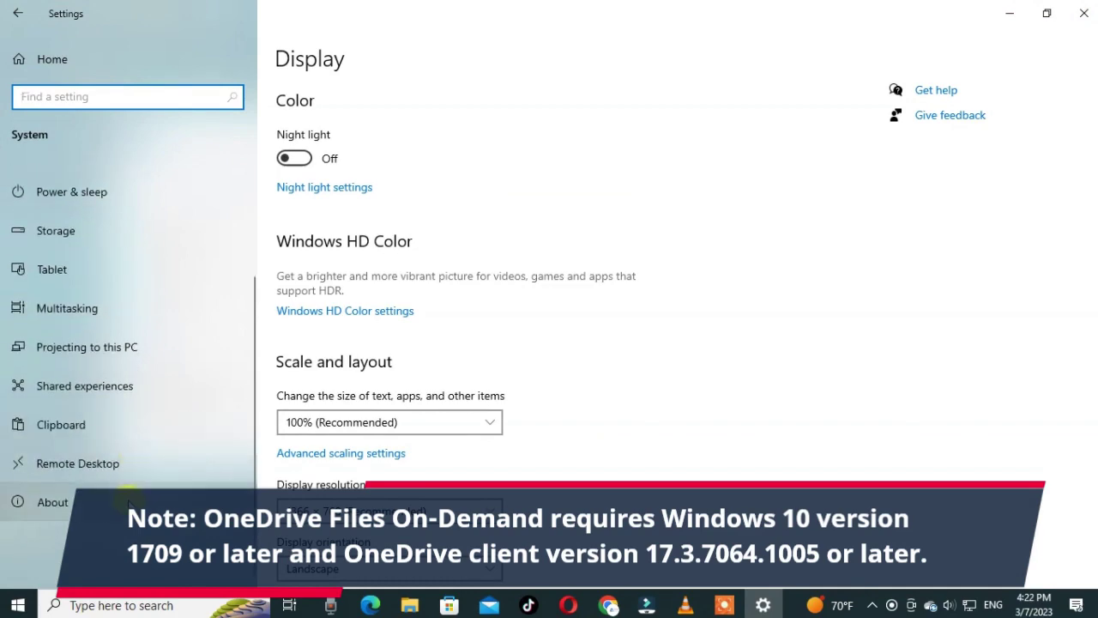
click(127, 502)
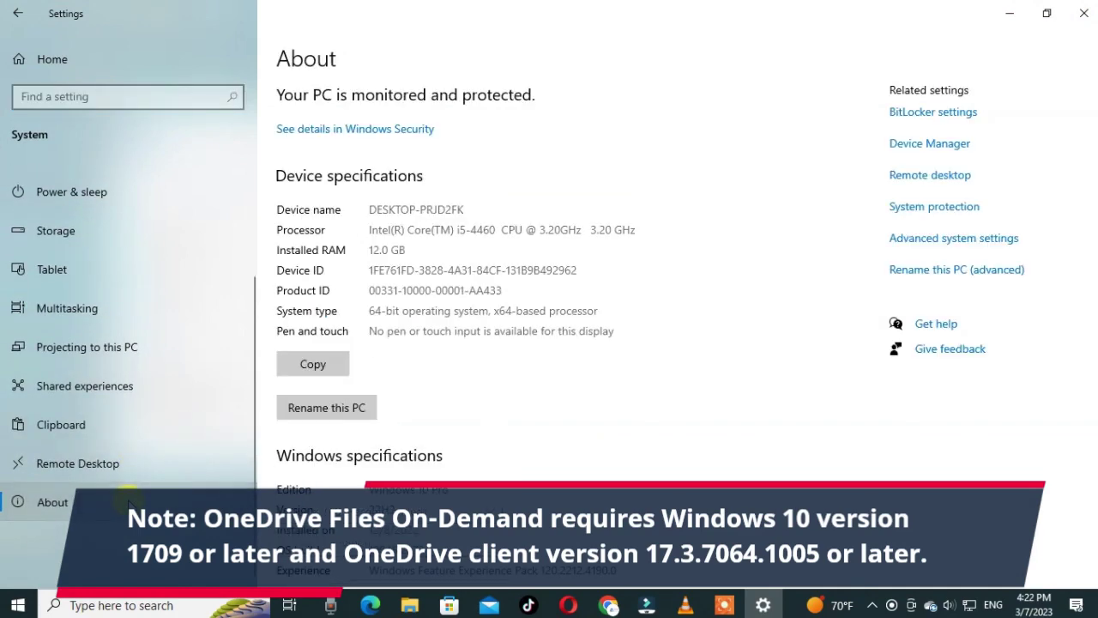
scroll(302, 439, down, 3)
Search 'ONE' and open the OneDrive - Personal folder from the best match
click(83, 605)
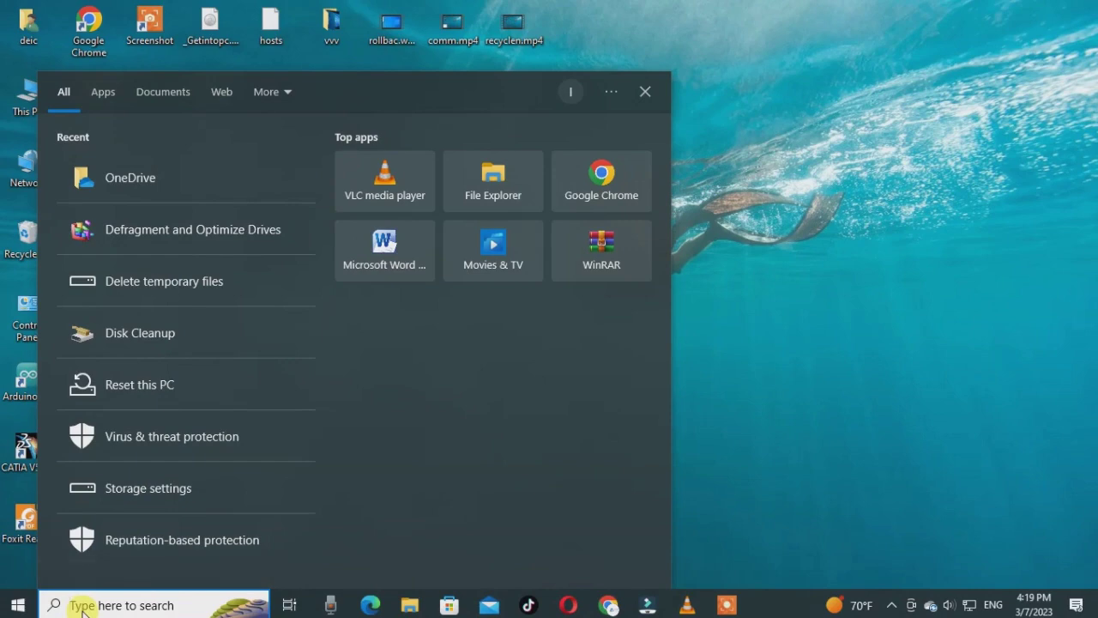
text(ONE)
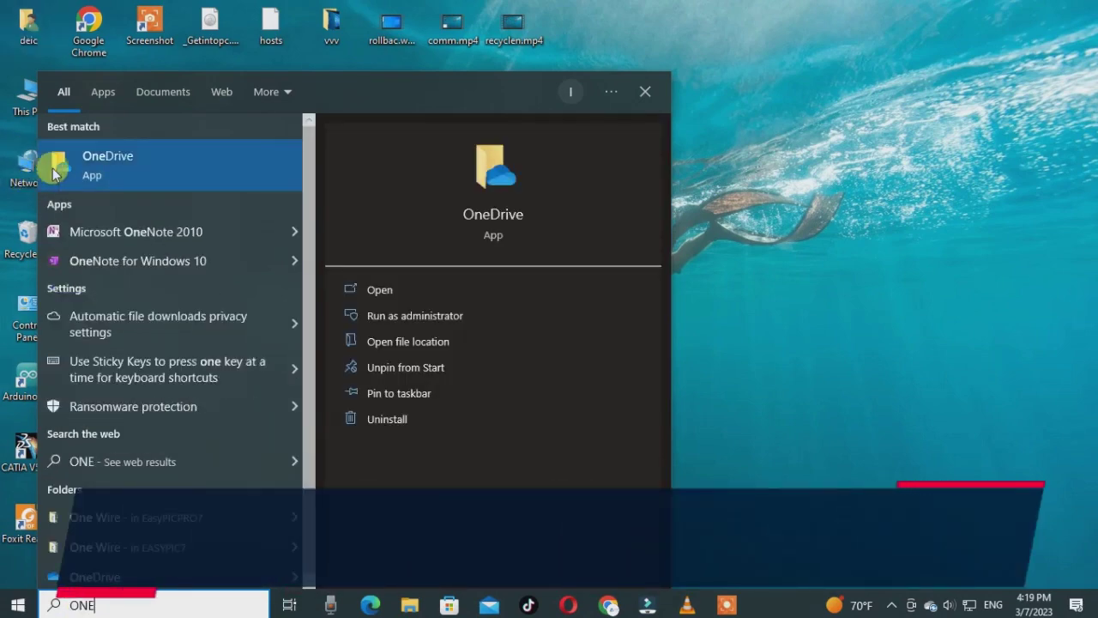
click(129, 172)
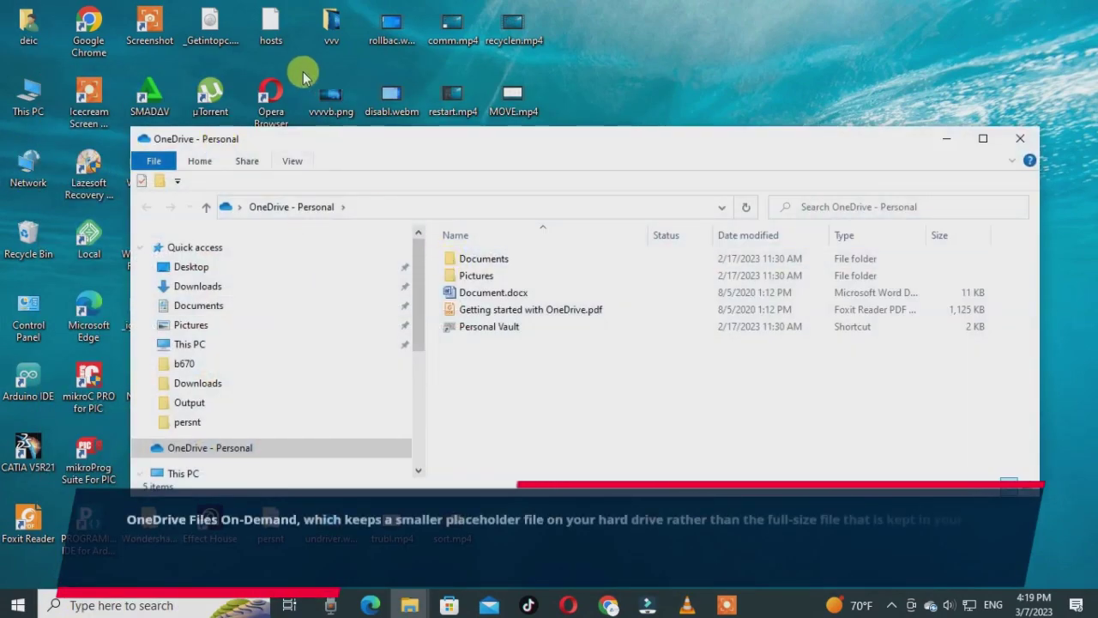
drag(292, 207, 346, 216)
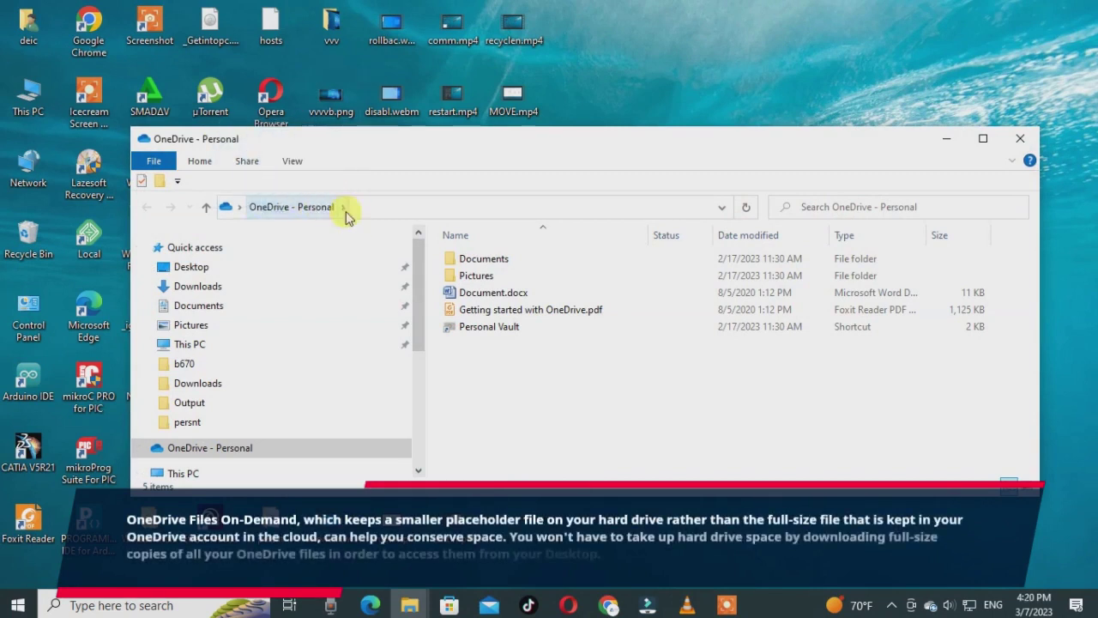
Close the OneDrive folder window and reopen it through a search for 'ONE'
click(1021, 139)
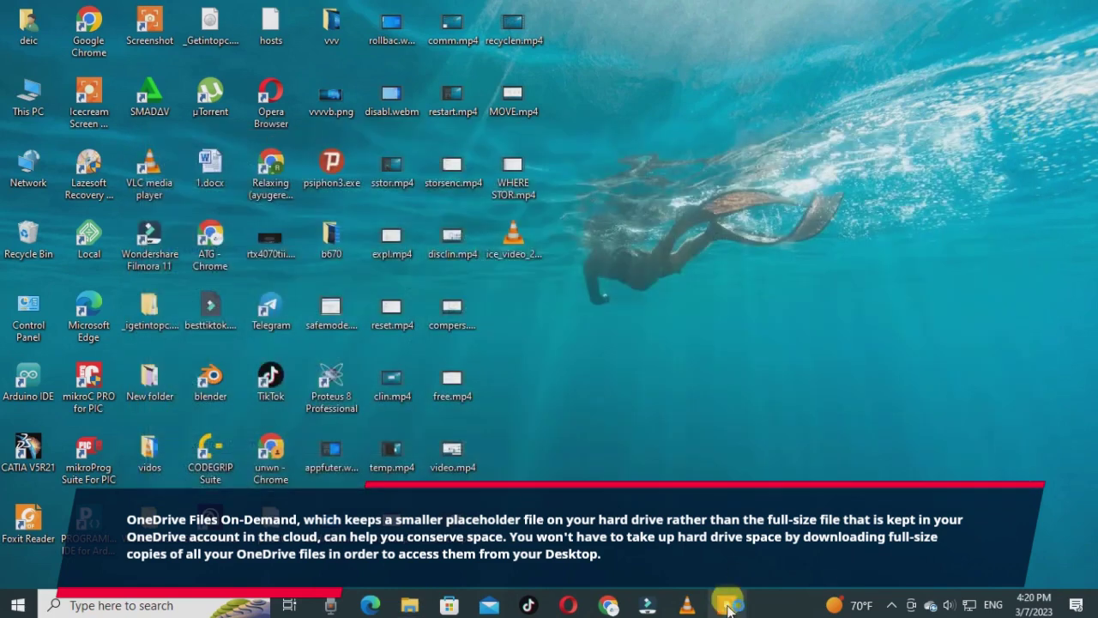
click(728, 608)
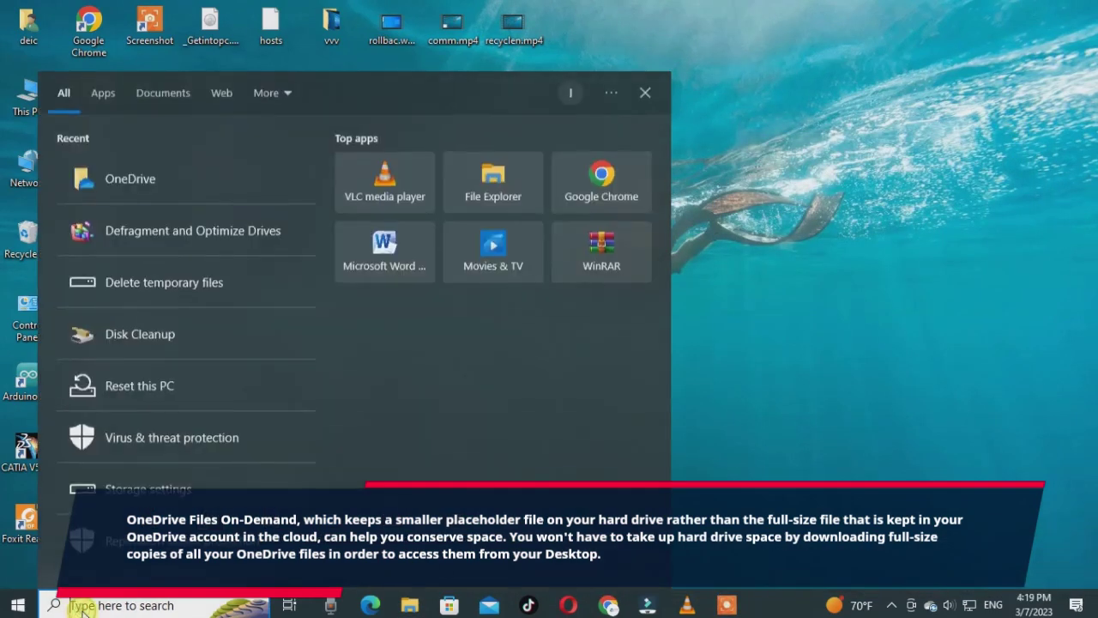
text(ONE)
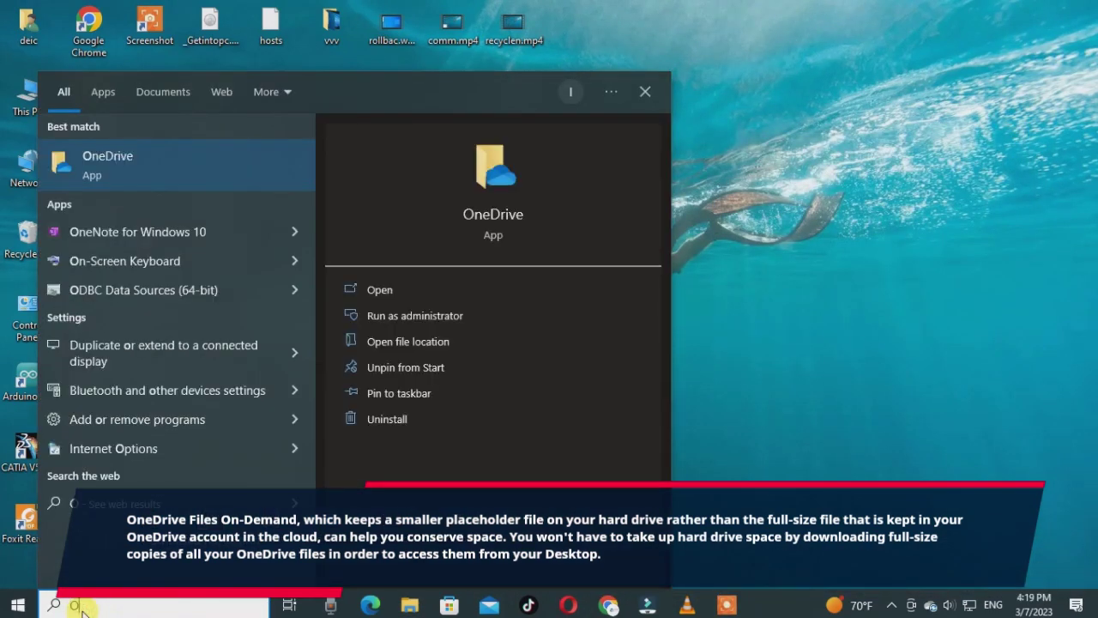
click(129, 162)
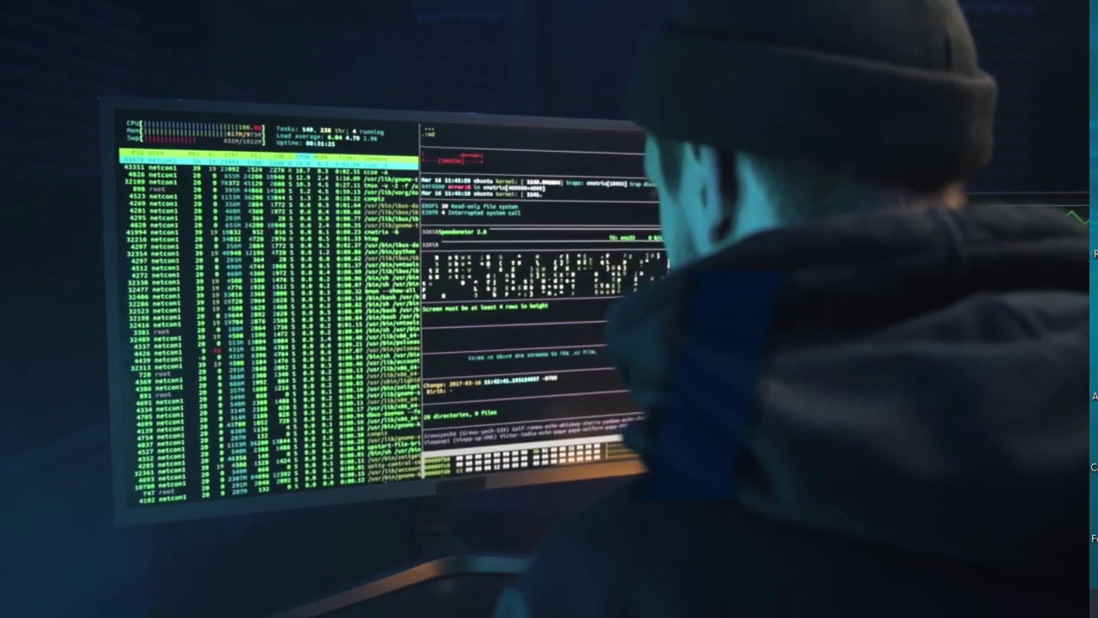